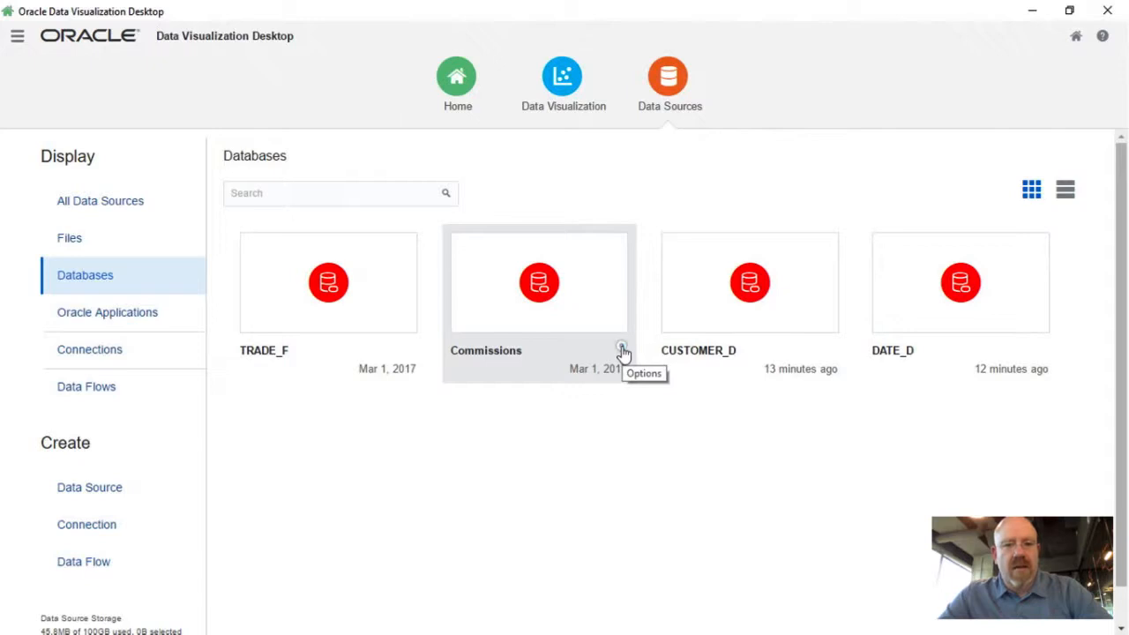
- Examine the SQL statement of the Commissions data source and its formatted copy in Notepad, leaving the data source unedited
left_click(622, 351)
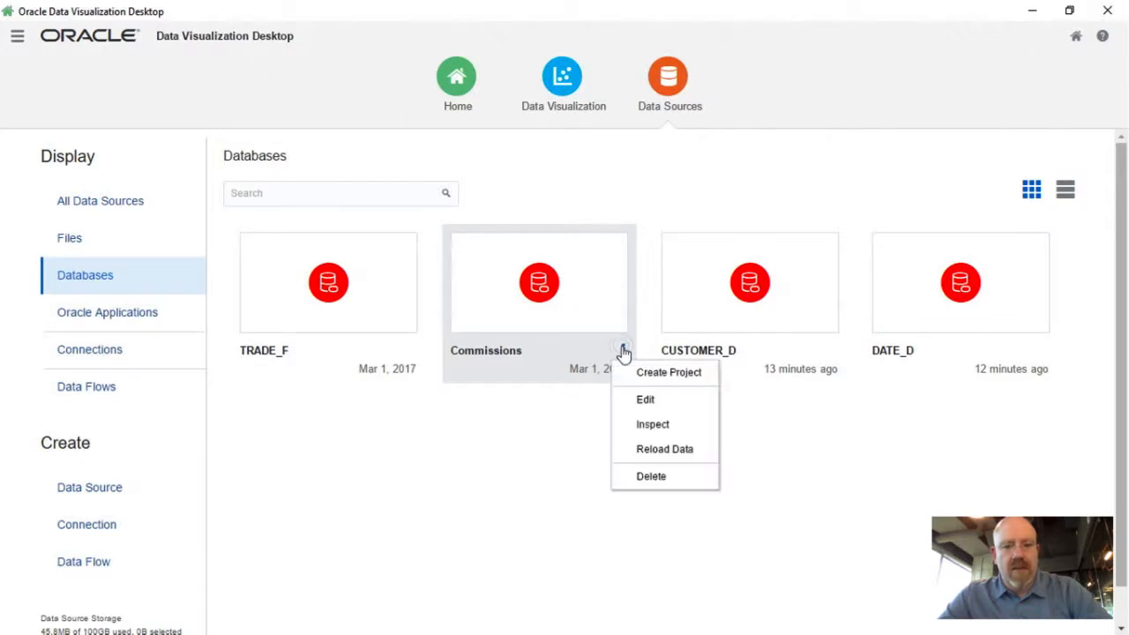
left_click(631, 407)
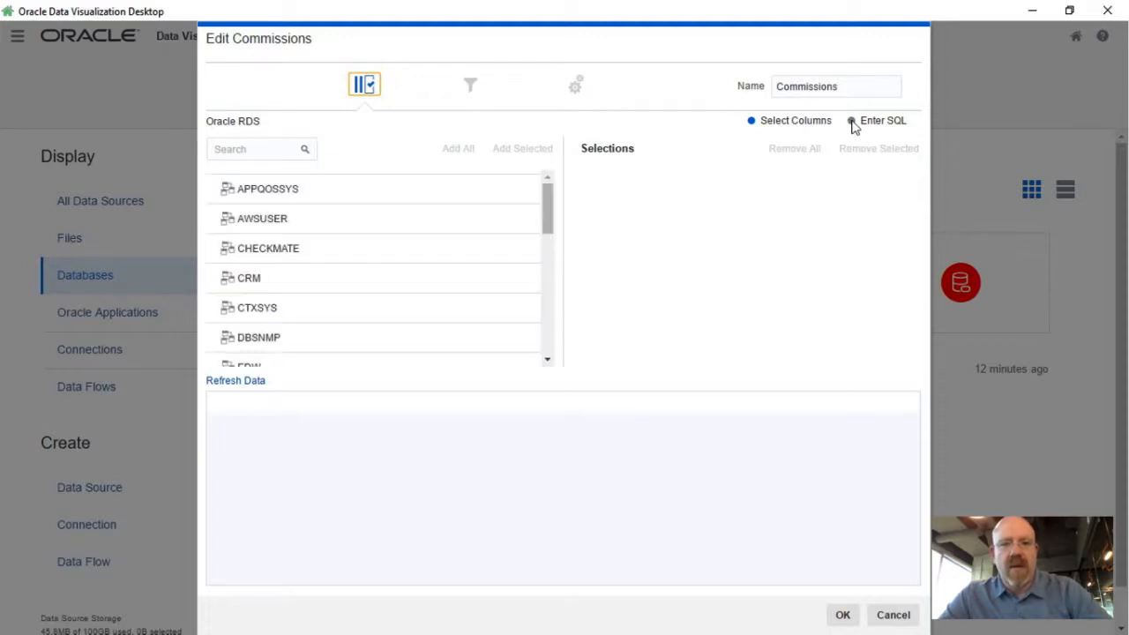
left_click(852, 121)
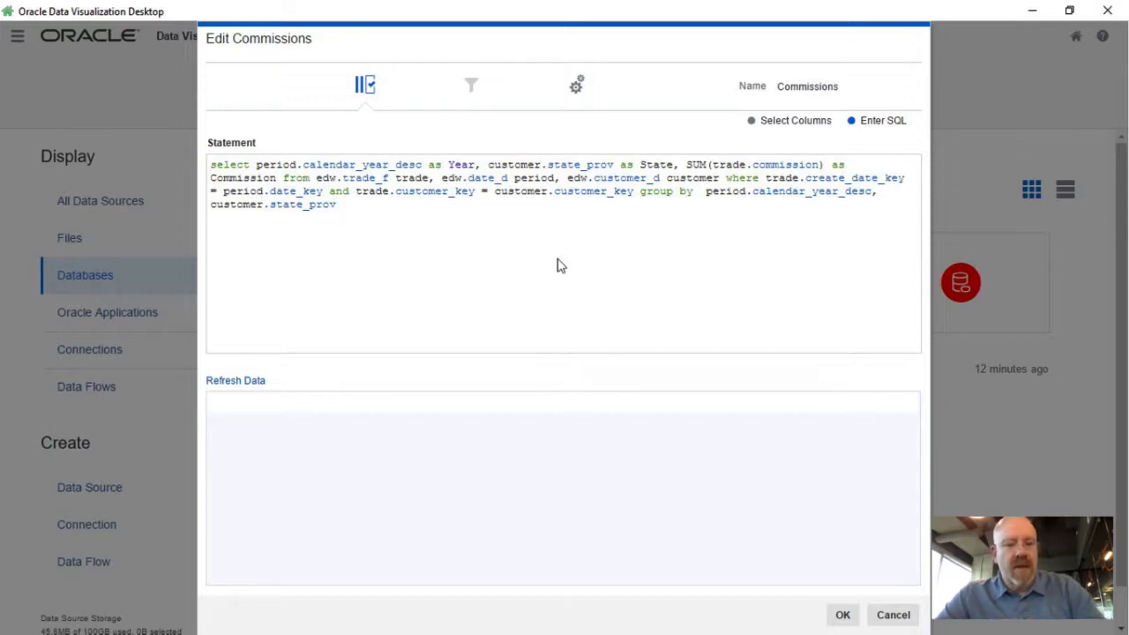
key("alt+Tab")
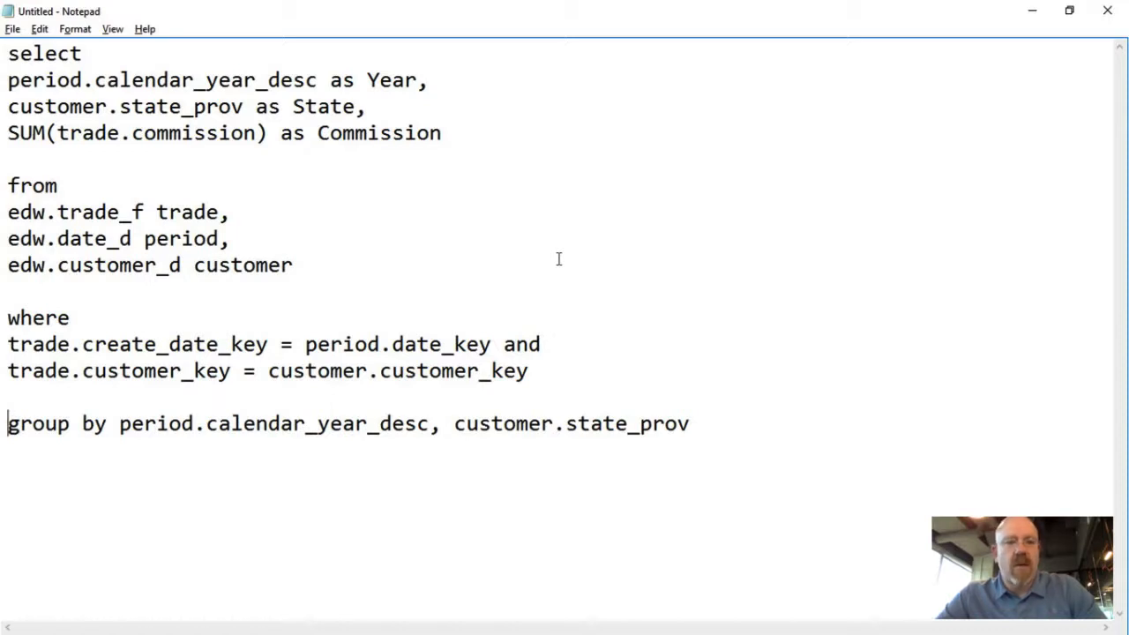
key("alt+Tab")
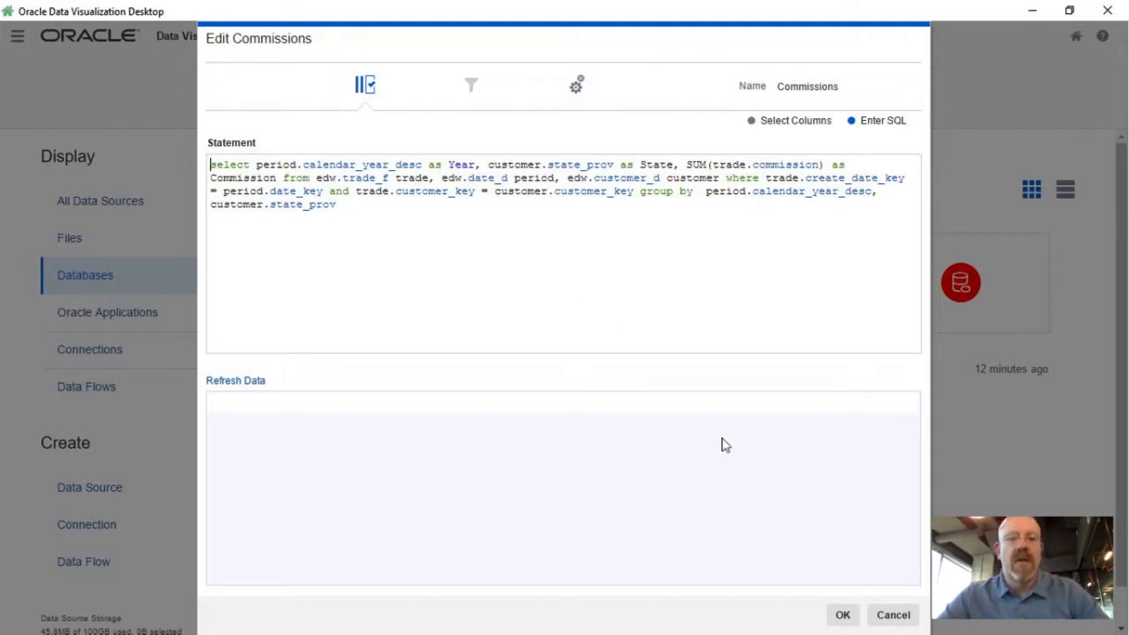
left_click(888, 615)
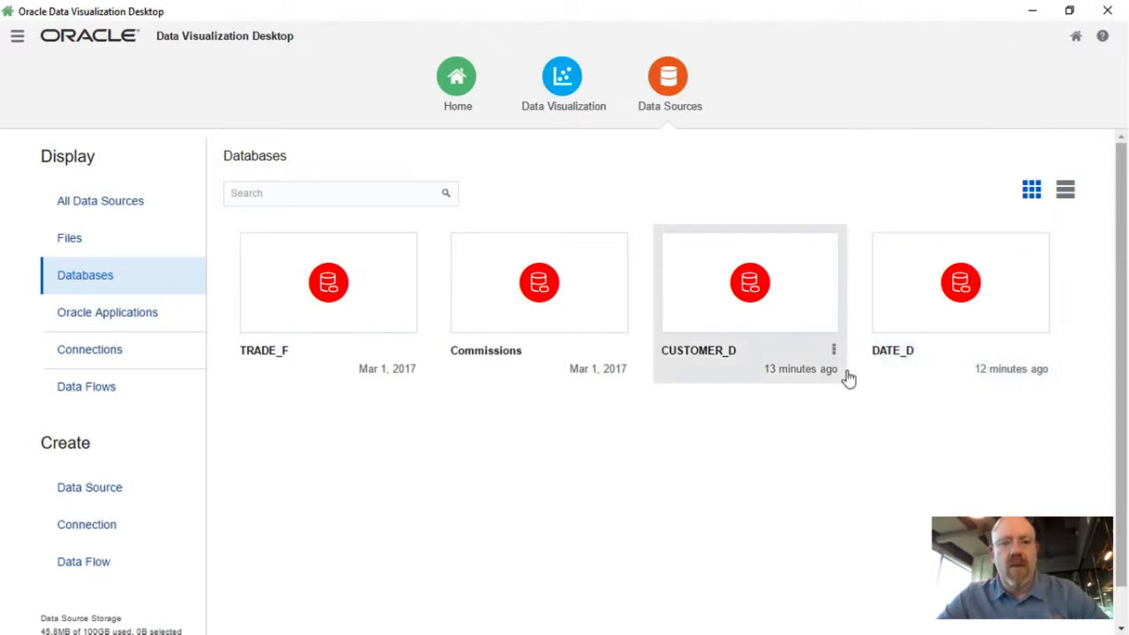
- Look at the available actions for the Oracle RDS connection and return to the list of databases
left_click(88, 353)
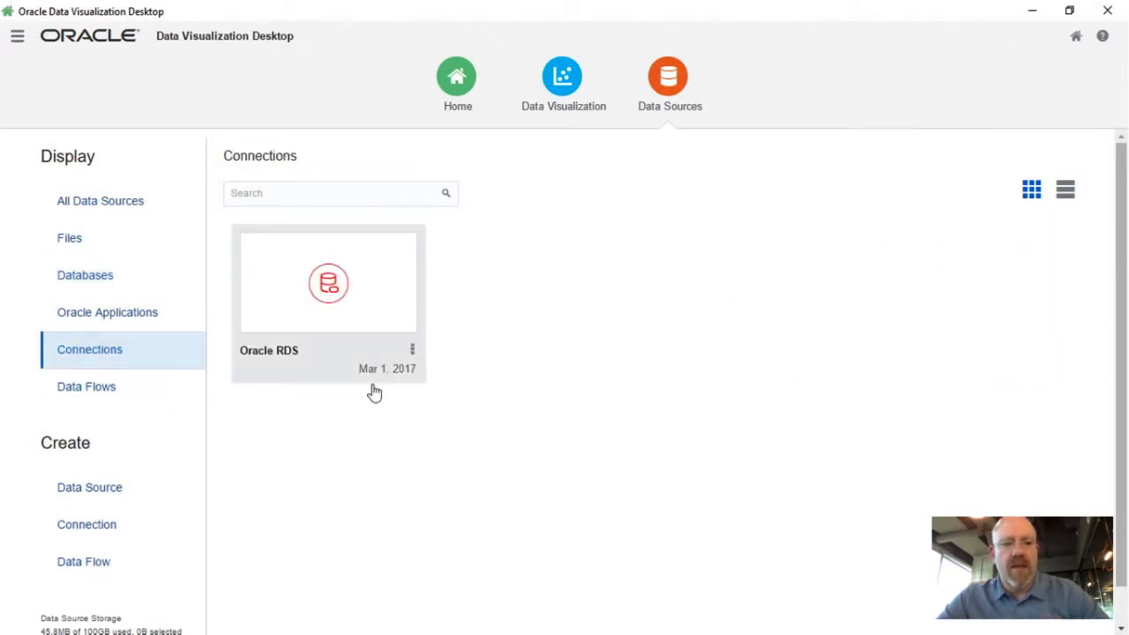
left_click(411, 351)
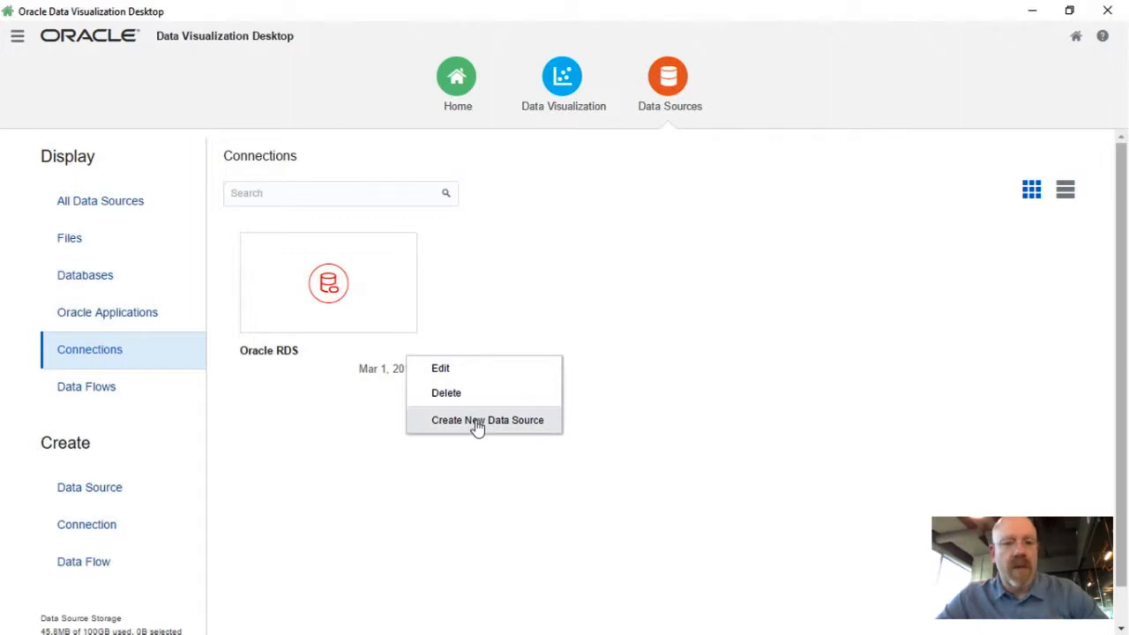
left_click(656, 411)
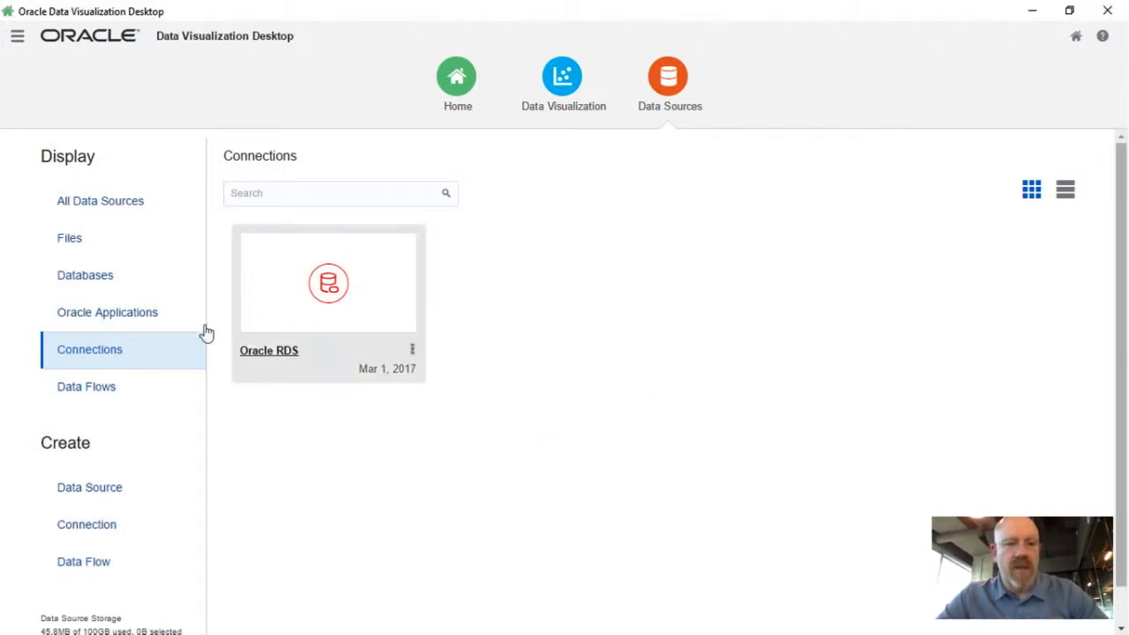
left_click(97, 284)
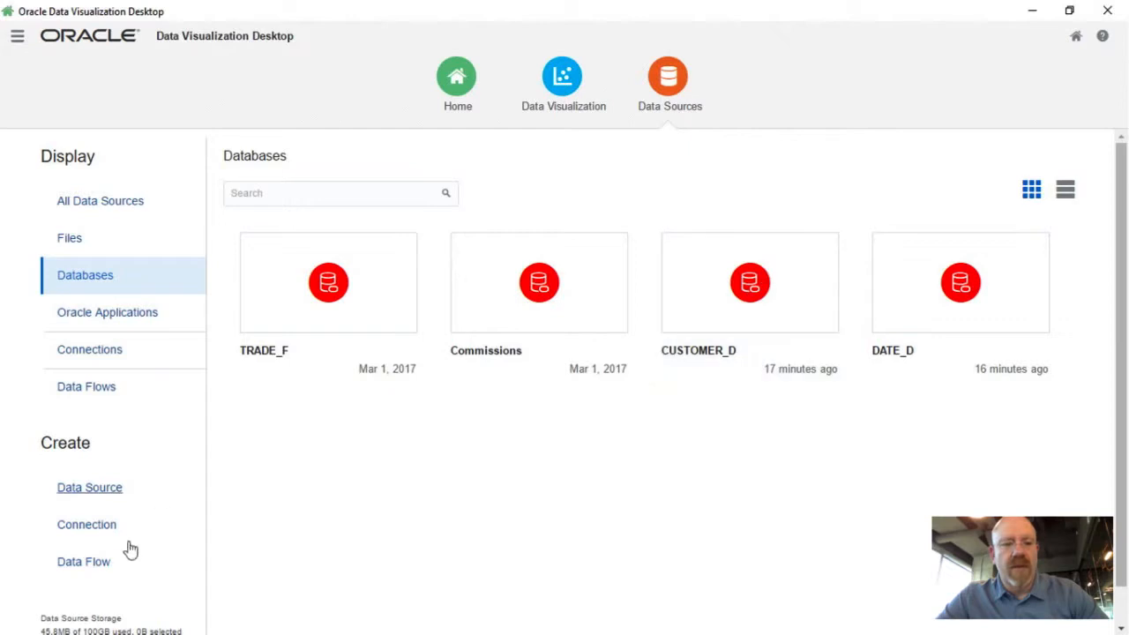
- Create a new data flow with TRADE_F as its first data source
left_click(98, 571)
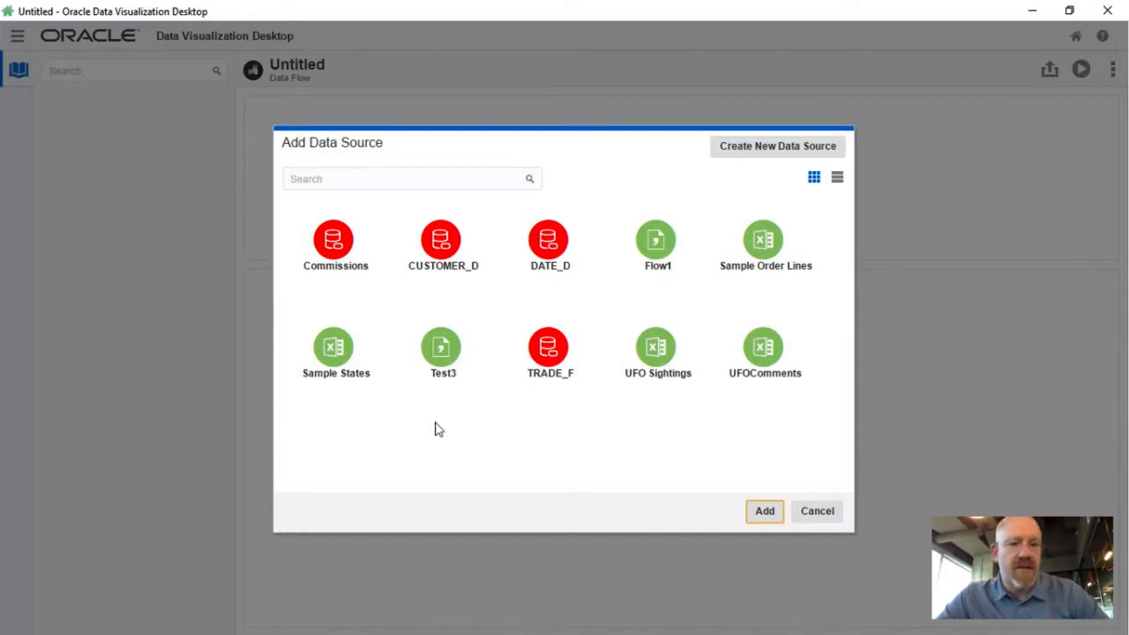
left_click(546, 357)
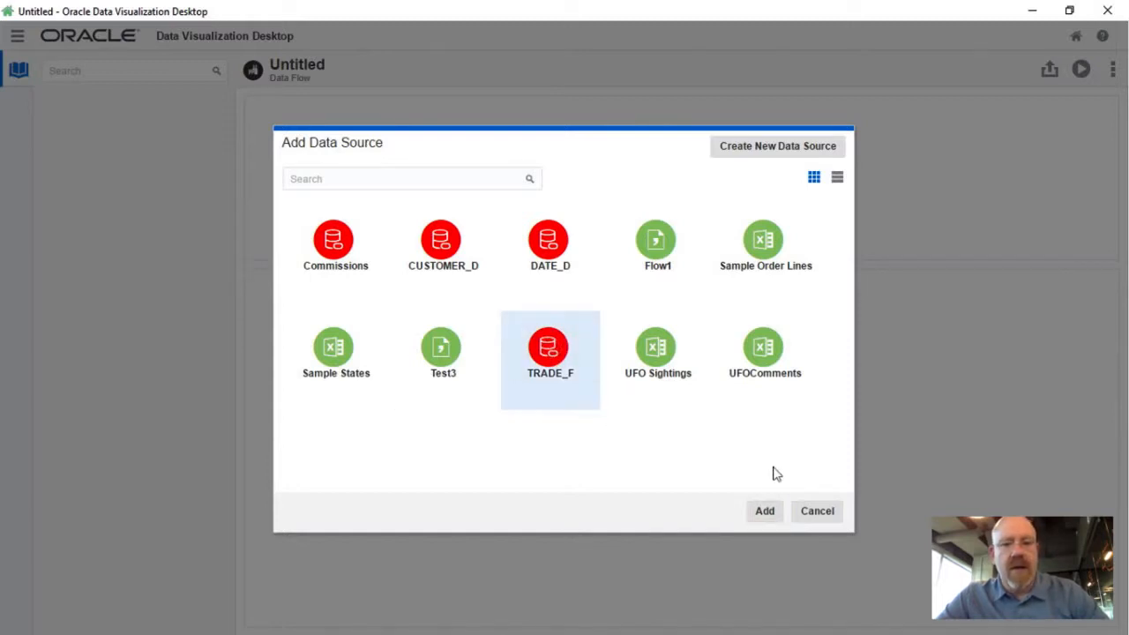
left_click(765, 513)
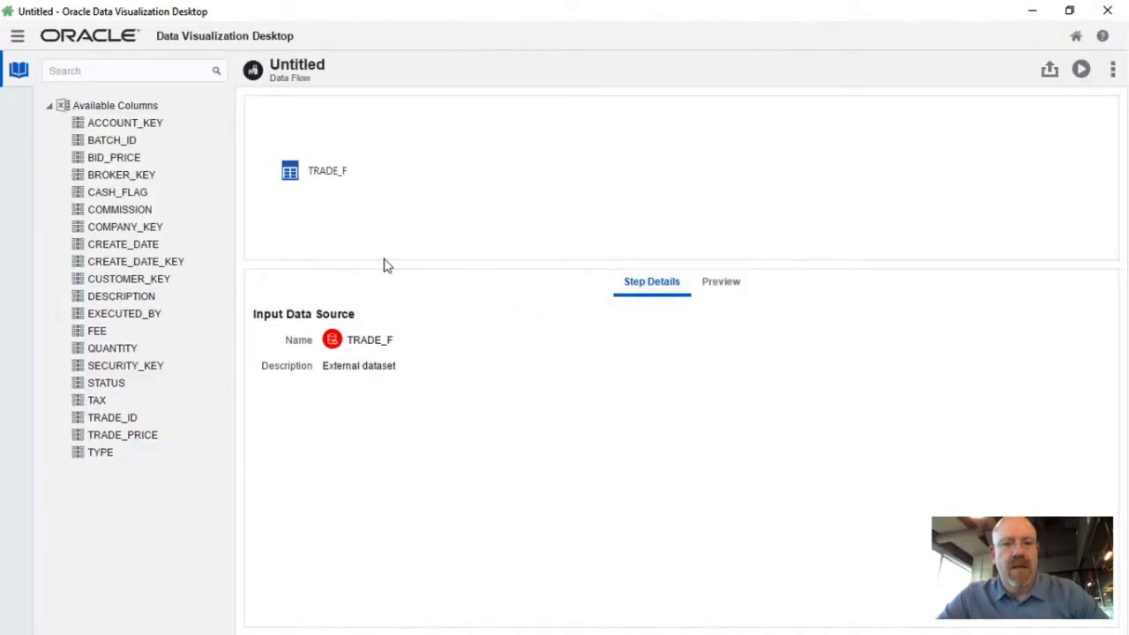
- Add CUSTOMER_D to the data flow as a second data source
right_click(327, 176)
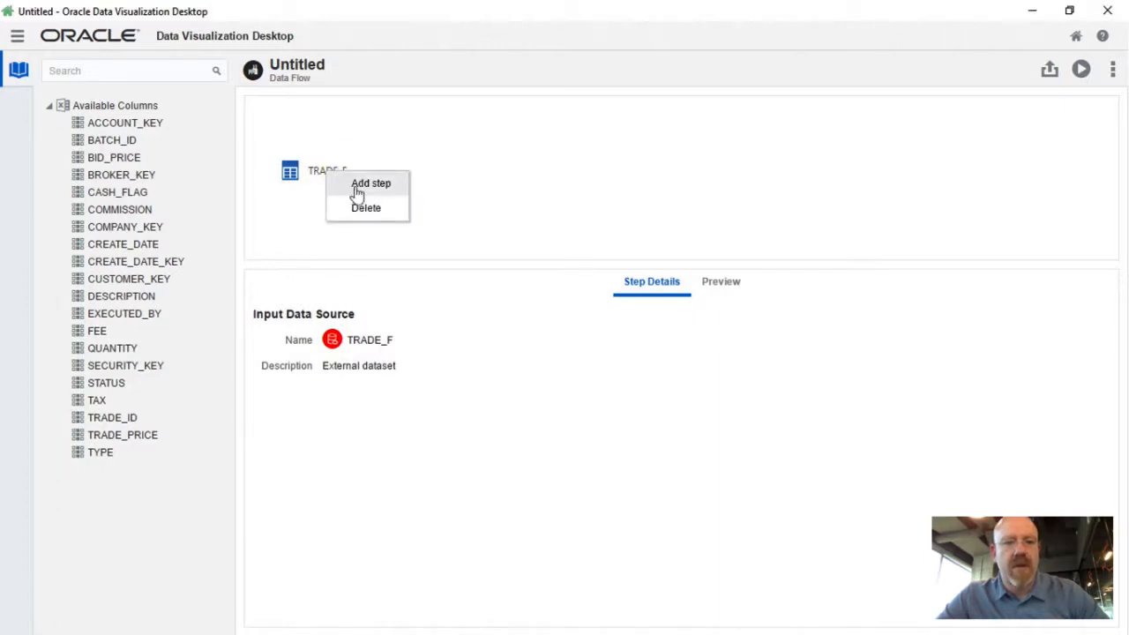
left_click(356, 186)
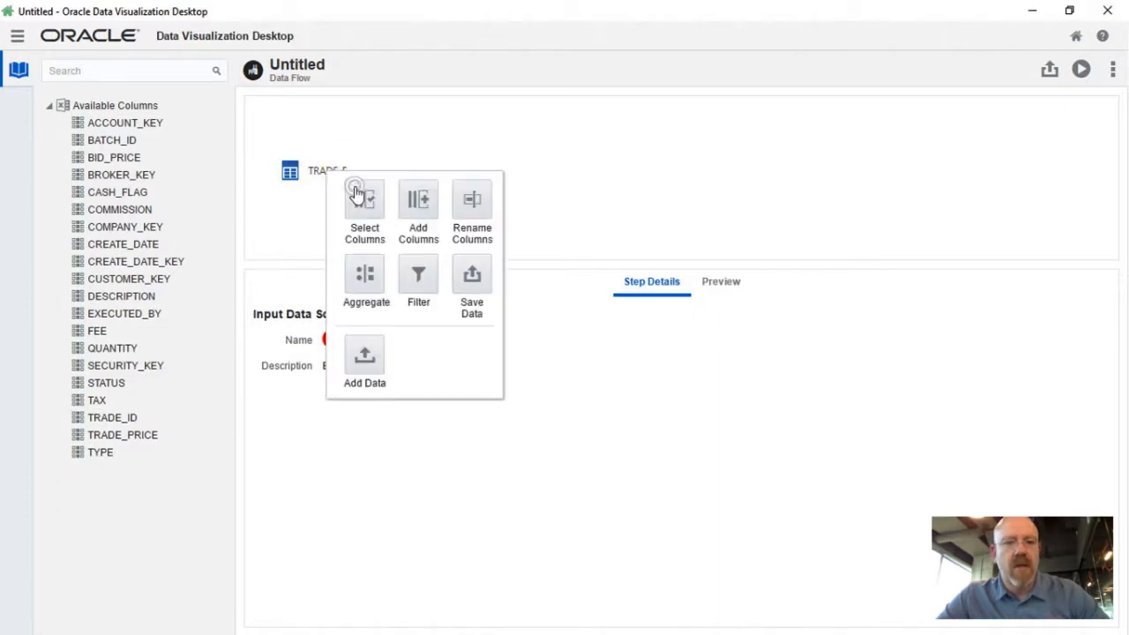
left_click(364, 353)
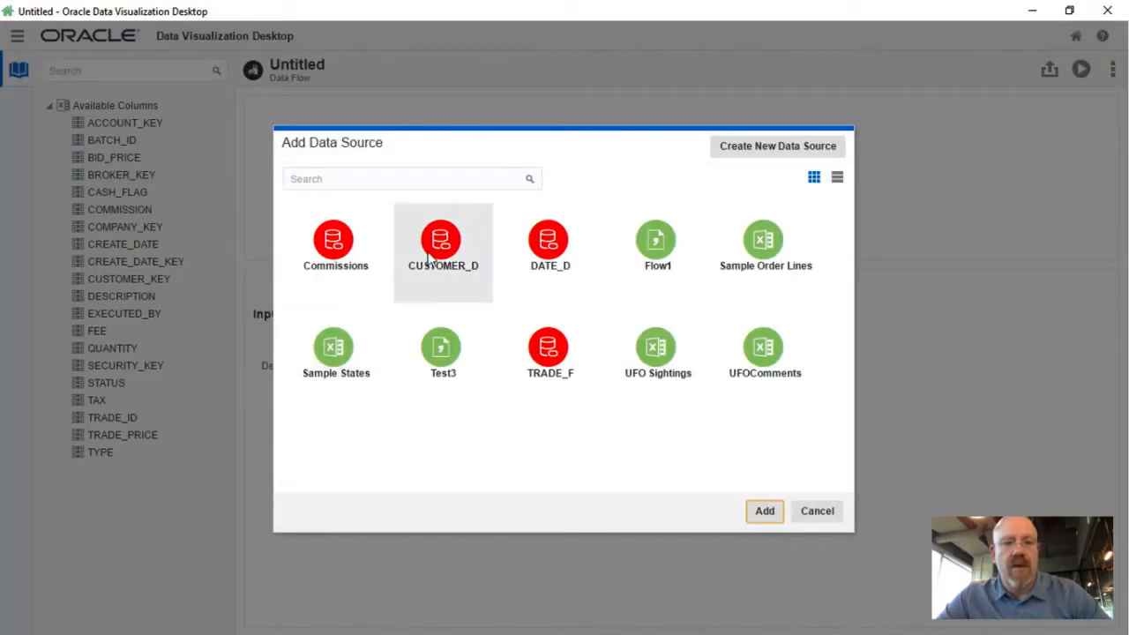
left_click(430, 256)
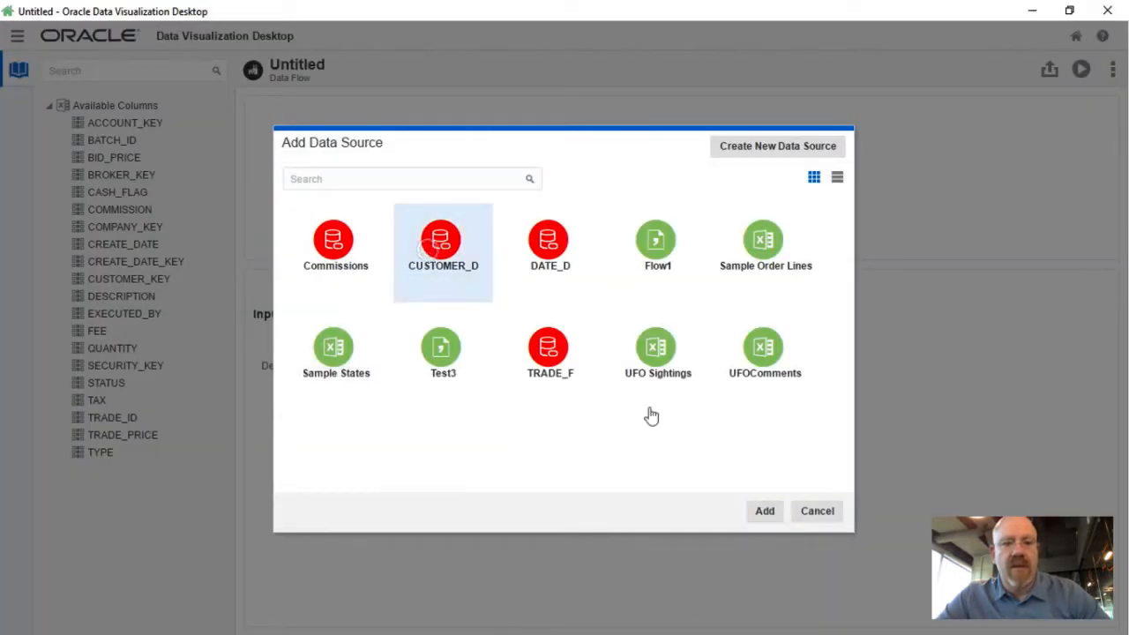
left_click(762, 518)
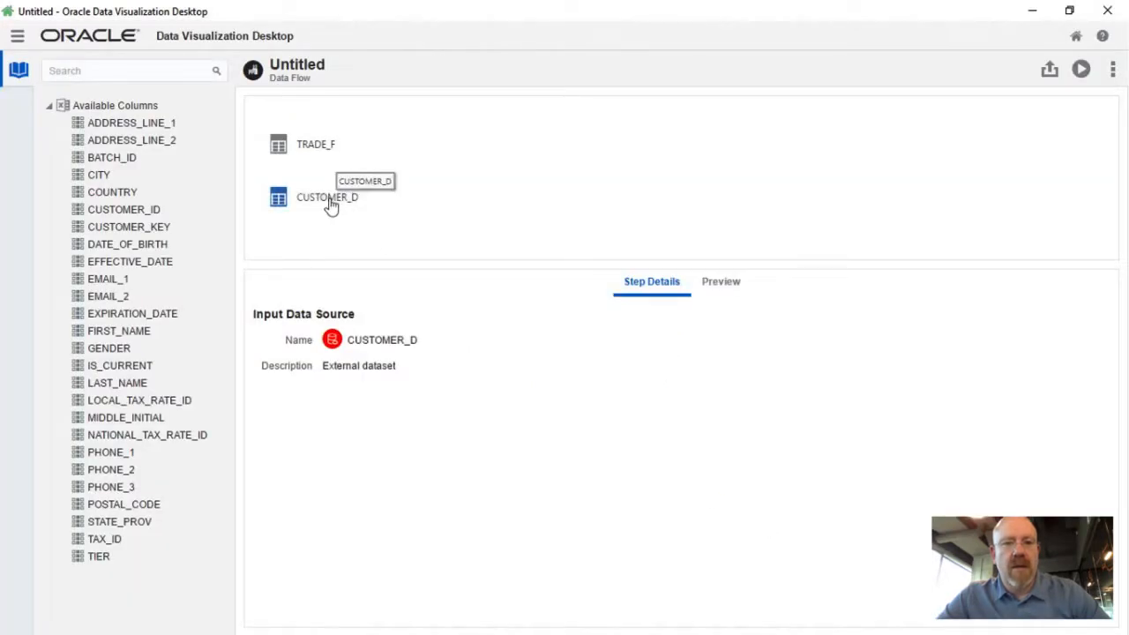
- Add DATE_D to the data flow as a third data source
right_click(328, 201)
left_click(346, 212)
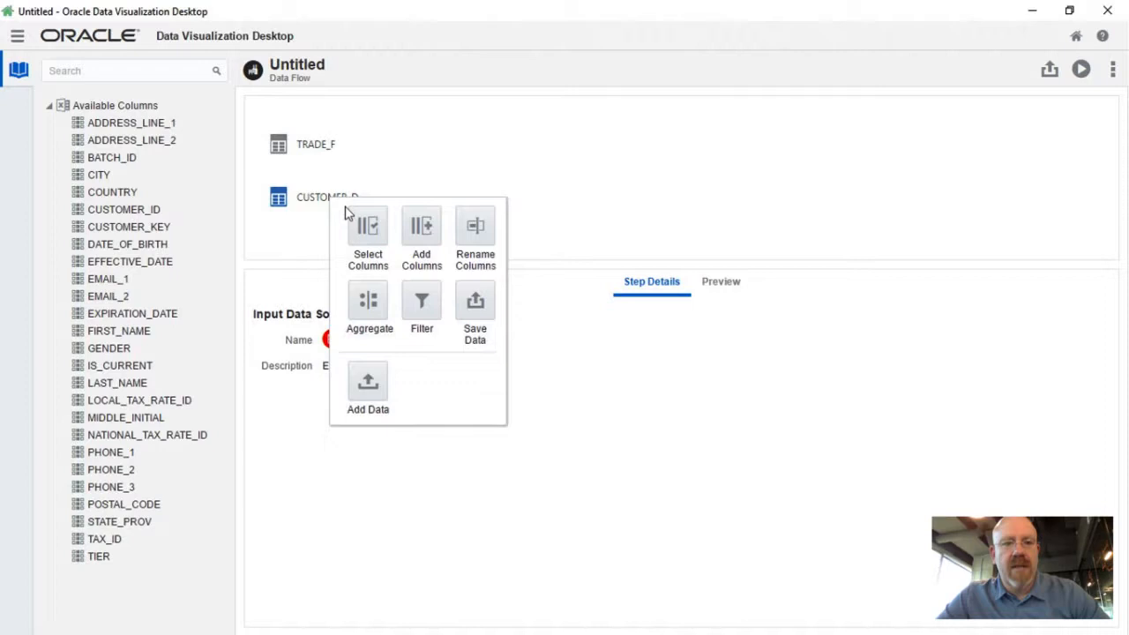
left_click(359, 387)
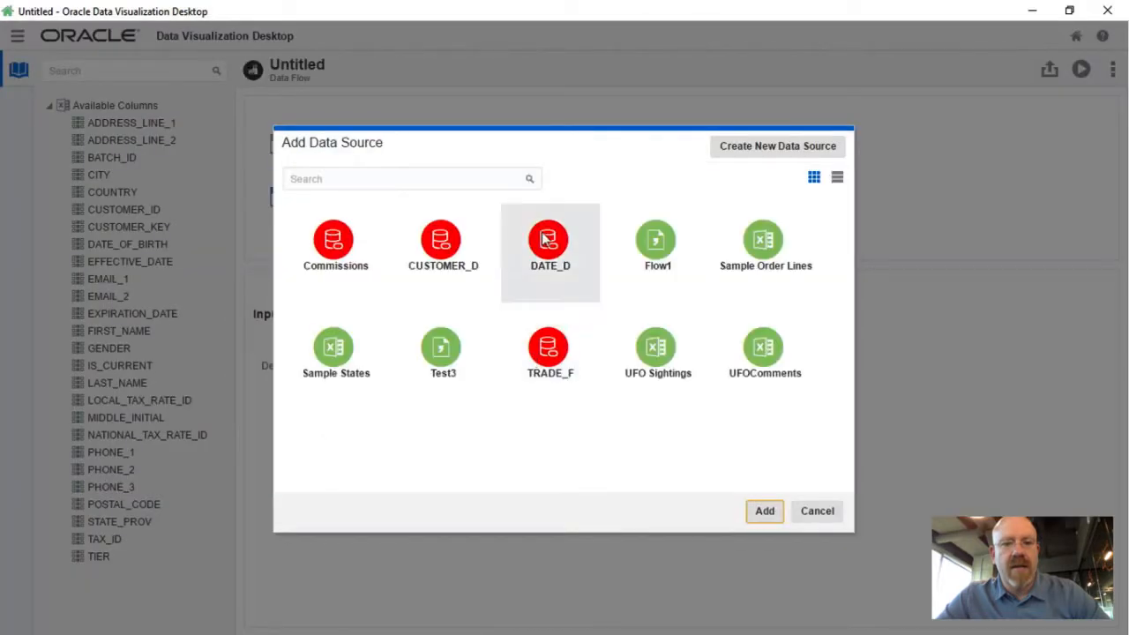
left_click(553, 247)
left_click(764, 514)
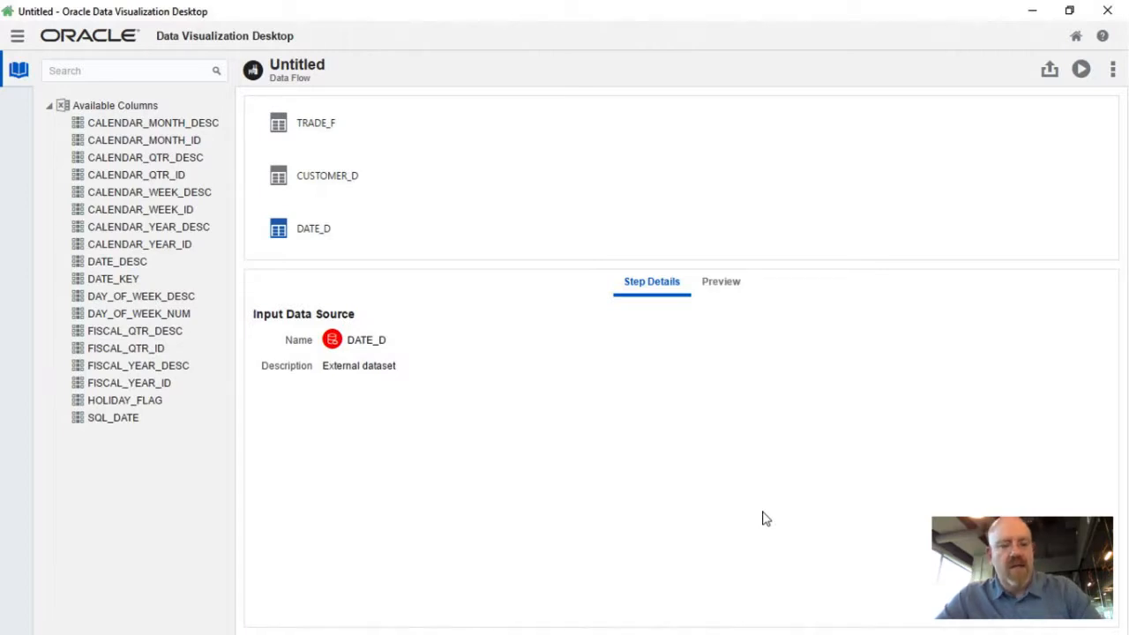
- Review the selected columns and join conditions of the SQL query in Notepad, and return to the data flow
key("alt+Tab")
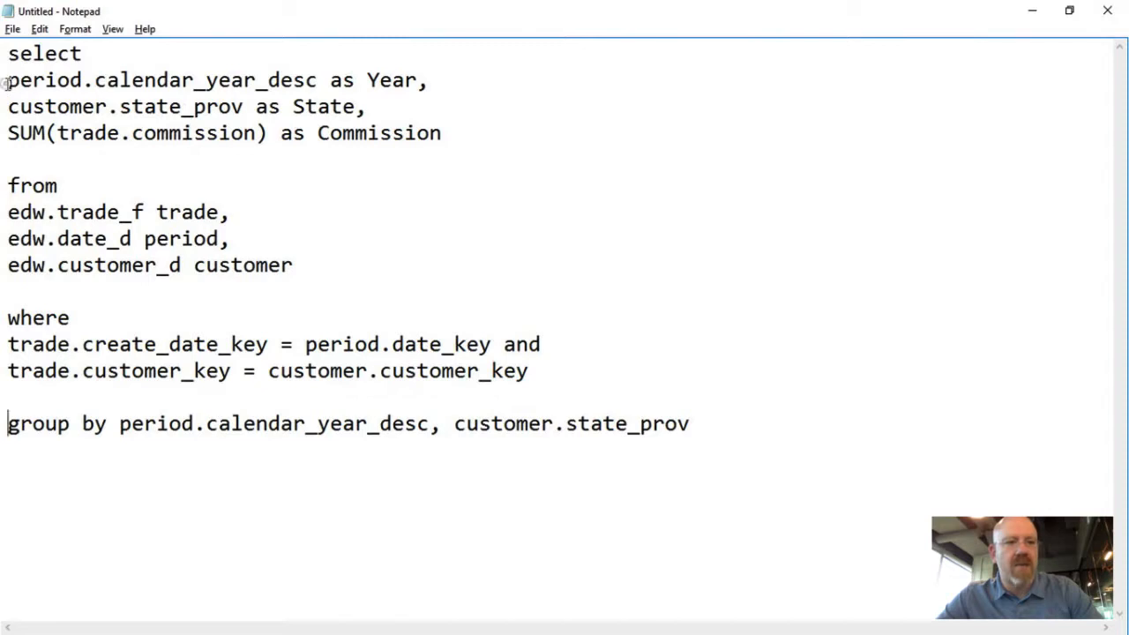
left_click_drag(8, 83, 435, 147)
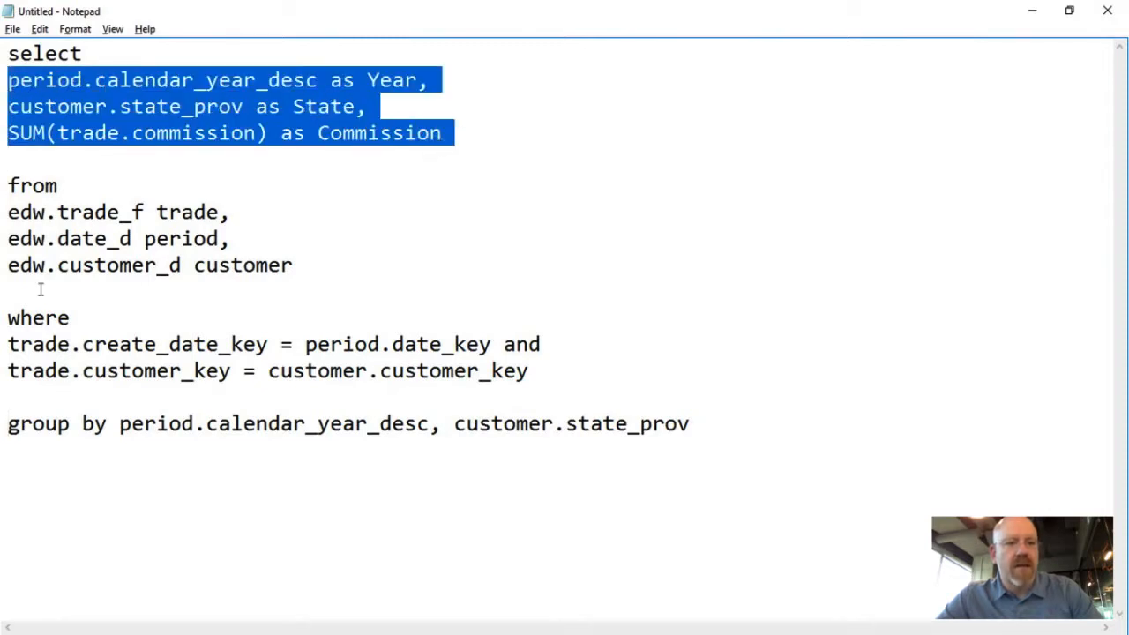
left_click_drag(7, 344, 619, 398)
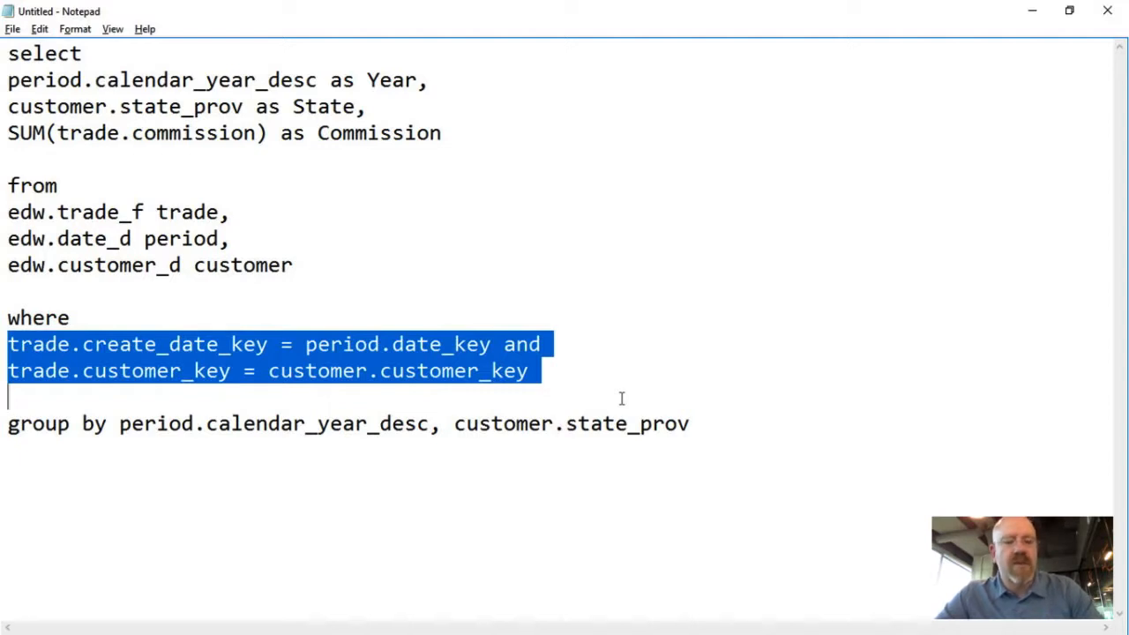
left_click(490, 135)
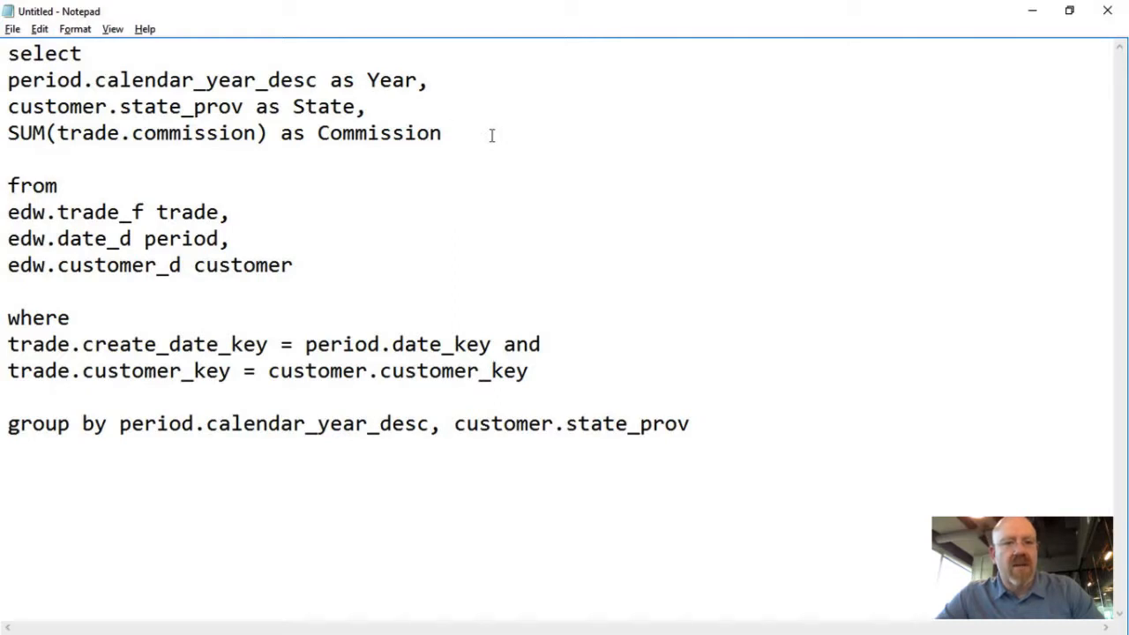
key("alt+Tab")
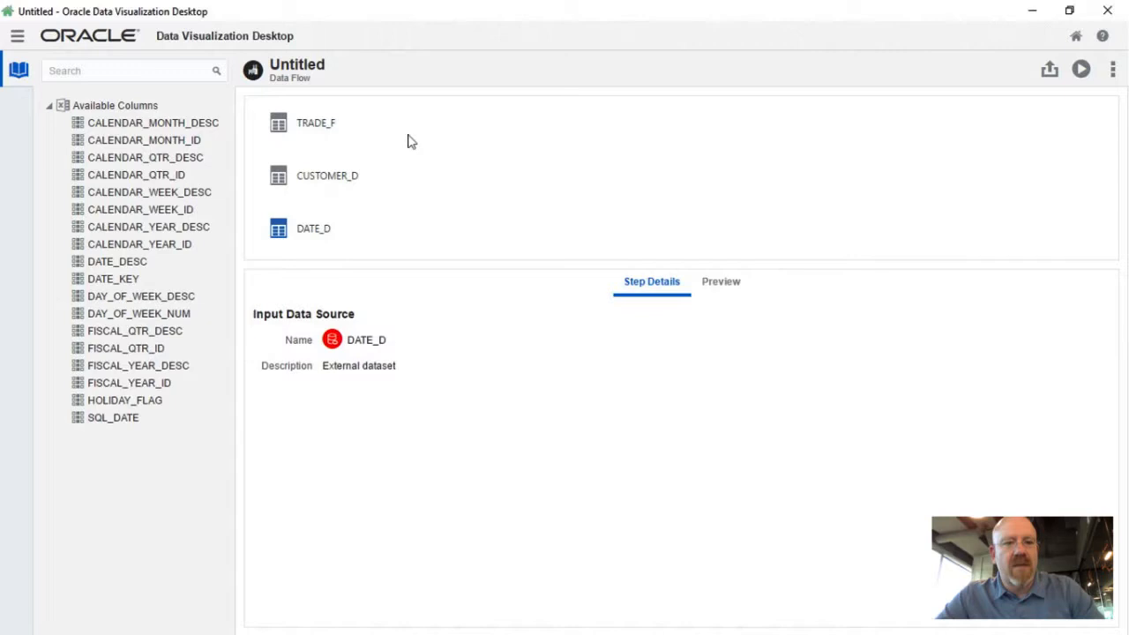
- Add a Select Columns step after TRADE_F and remove all columns from its selection
left_click(319, 128)
right_click(317, 128)
left_click(345, 139)
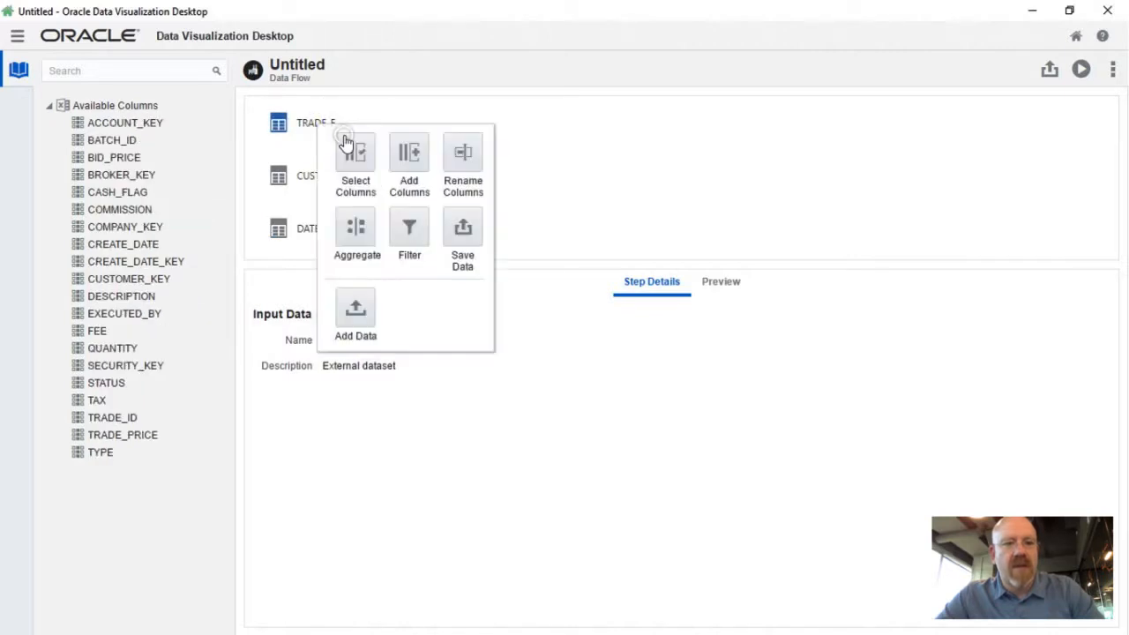
left_click(357, 156)
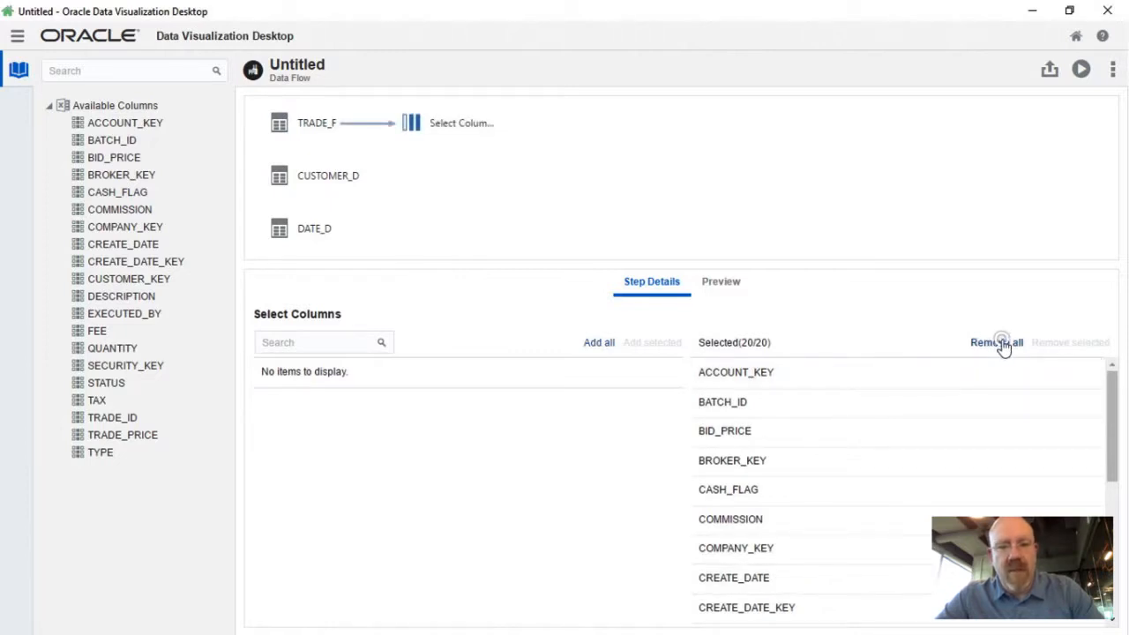
left_click(1003, 344)
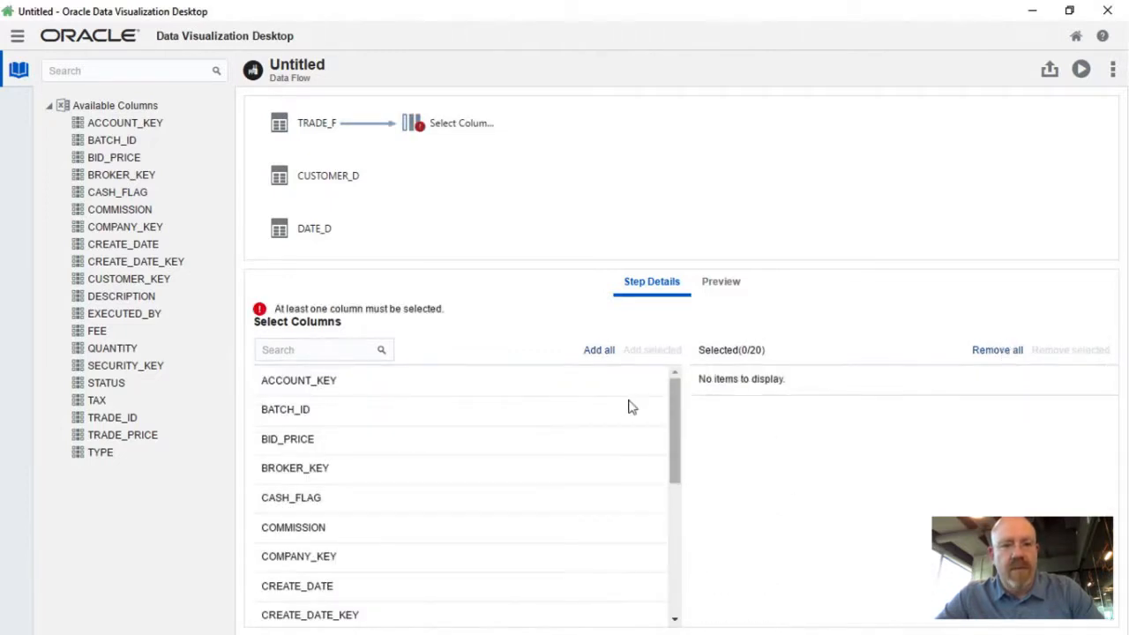
- Check the SQL query in Notepad, and add COMMISSION, CREATE_DATE_KEY and CUSTOMER_KEY to the TRADE_F column selection
key("alt+Tab")
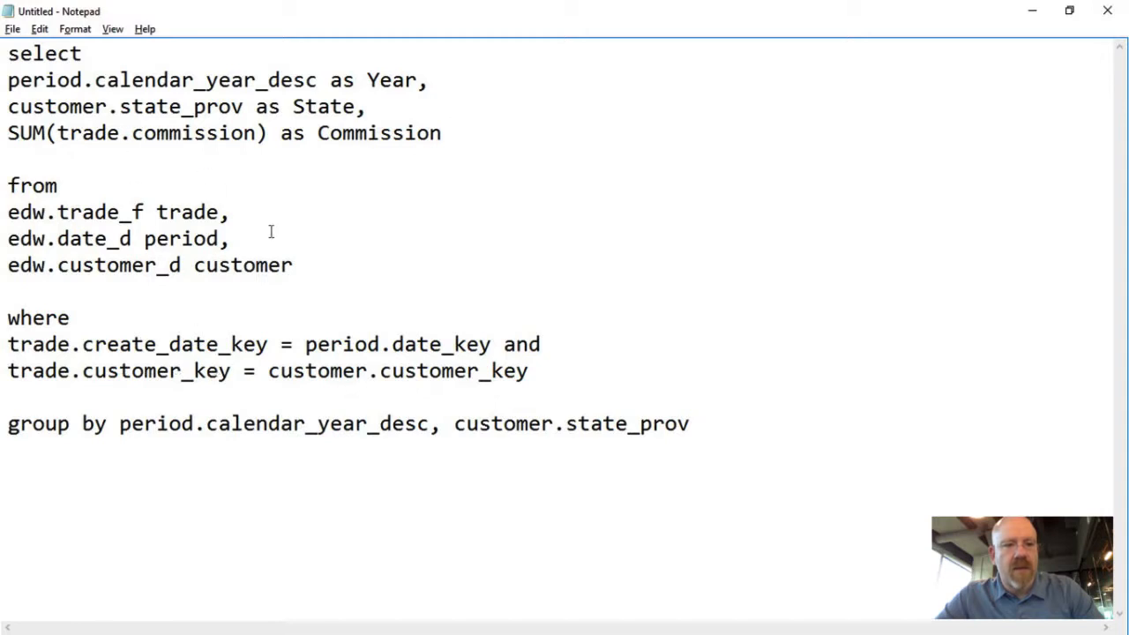
key("alt+Tab")
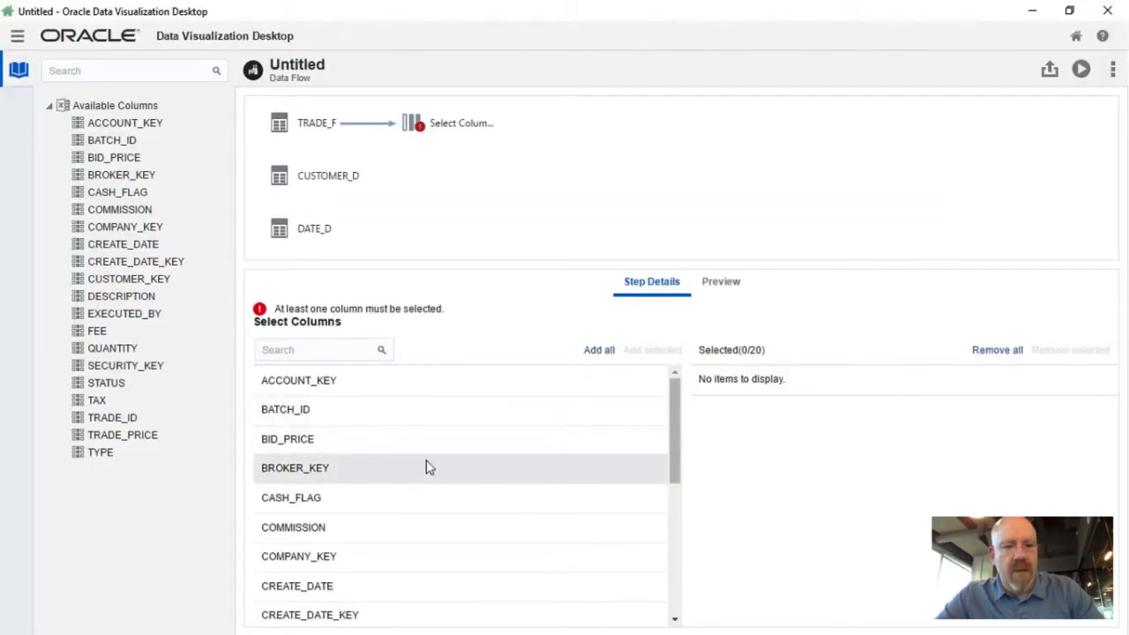
left_click(436, 529)
left_click(651, 350)
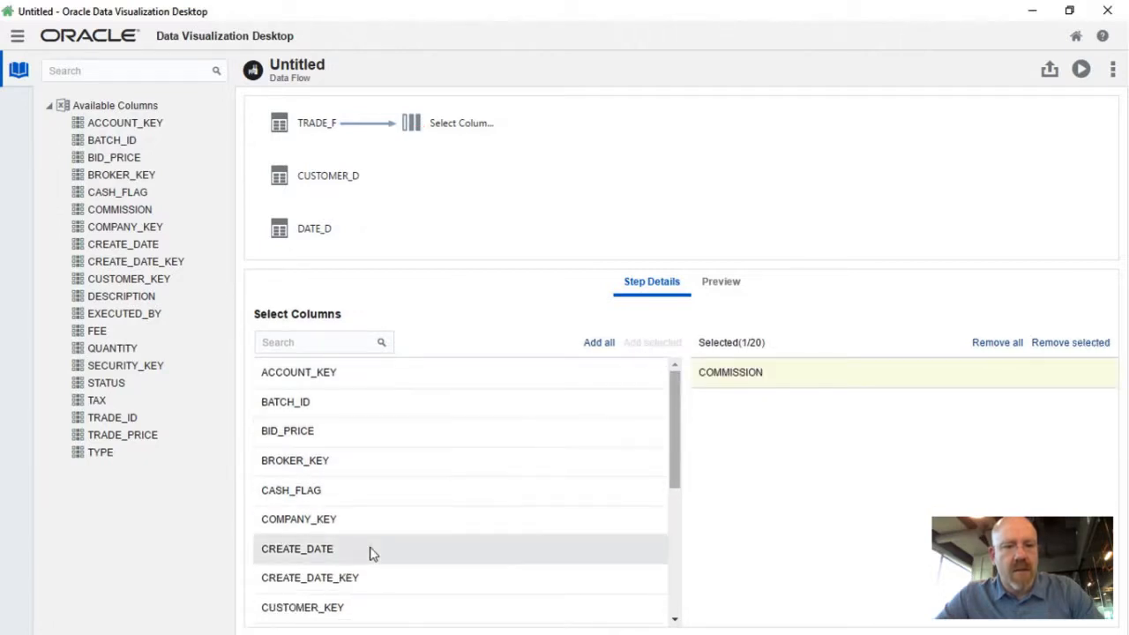
left_click(306, 577)
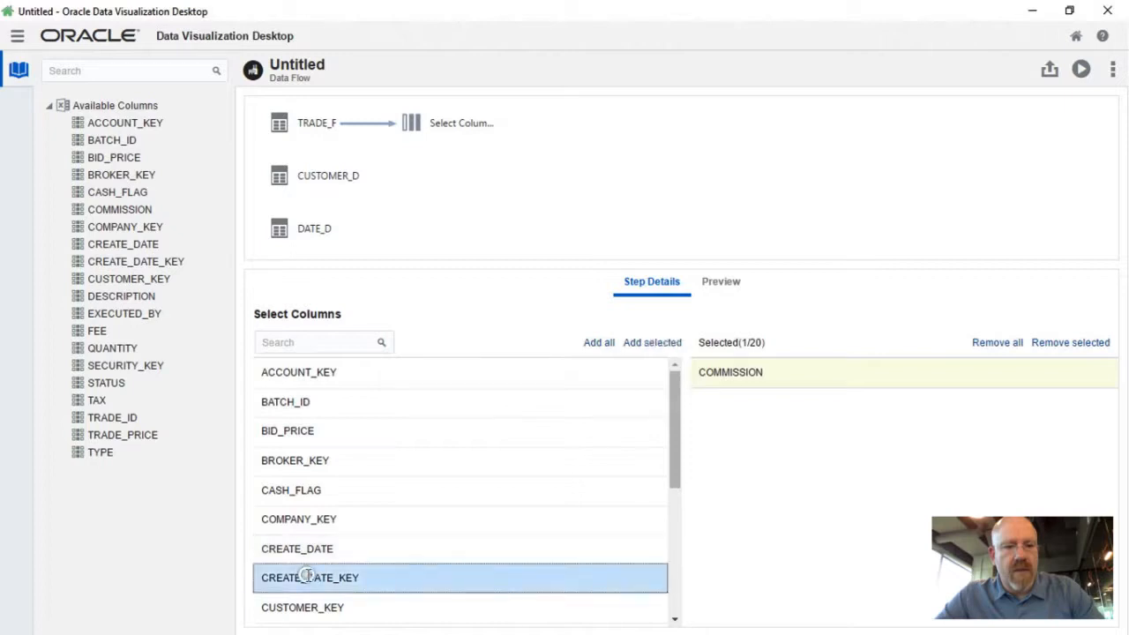
left_click(651, 345)
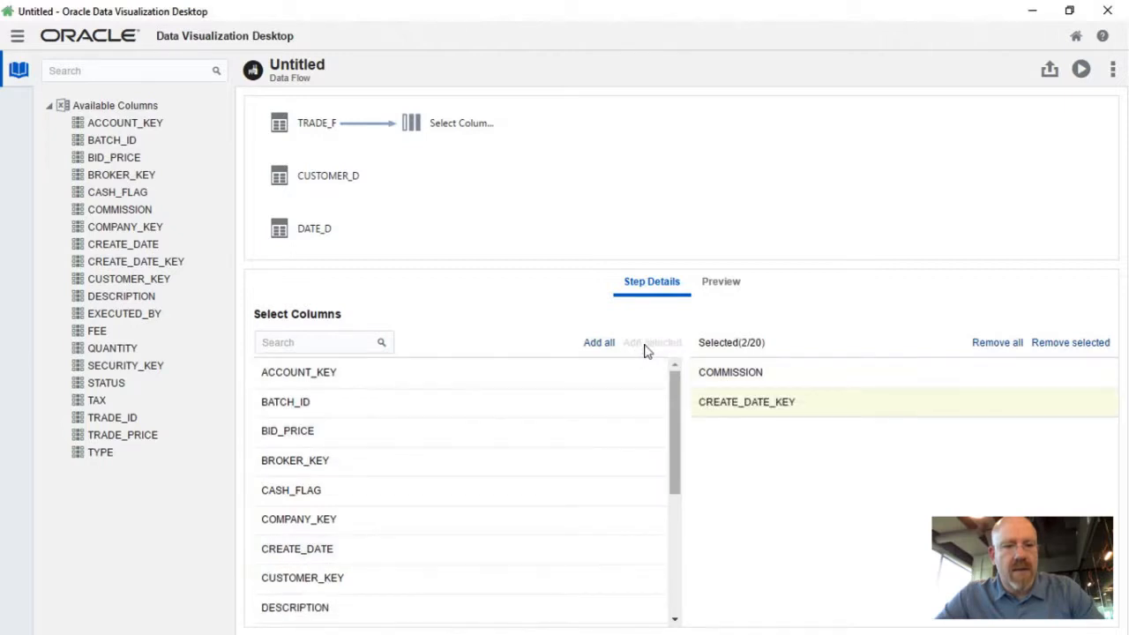
left_click(298, 577)
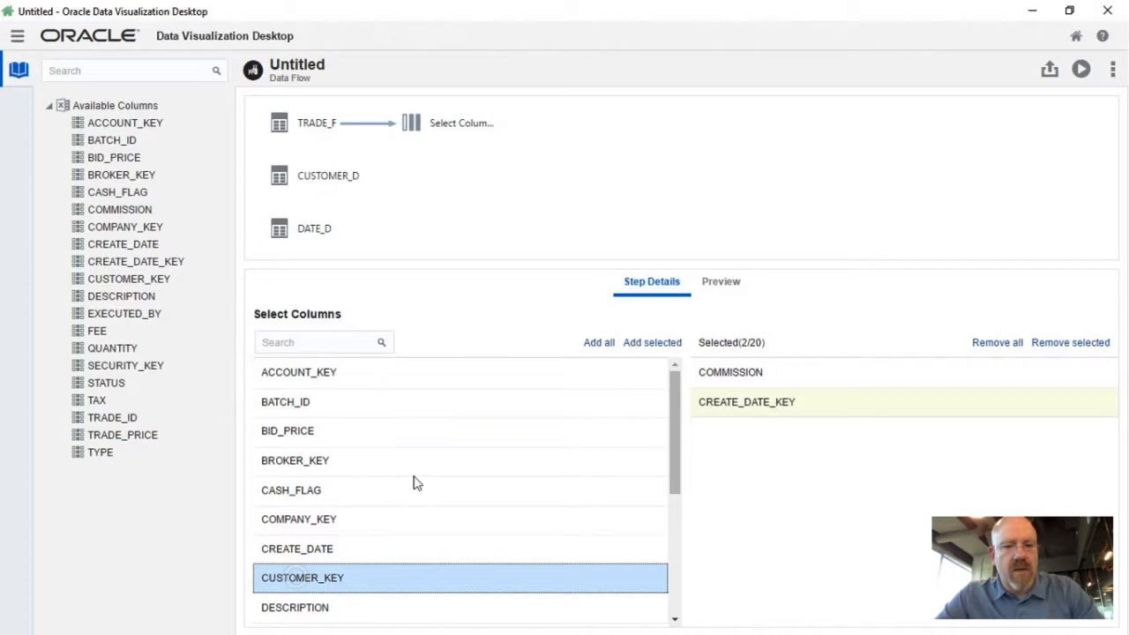
left_click(644, 344)
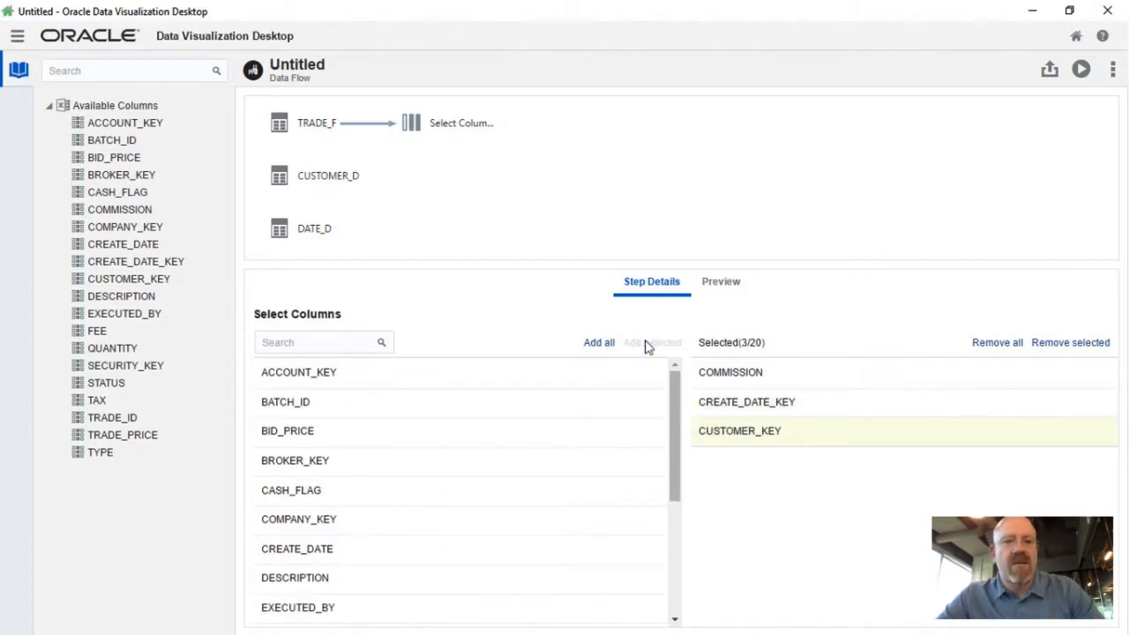
- Add a Select Columns step after CUSTOMER_D and remove all columns from its selection
left_click(314, 178)
right_click(316, 178)
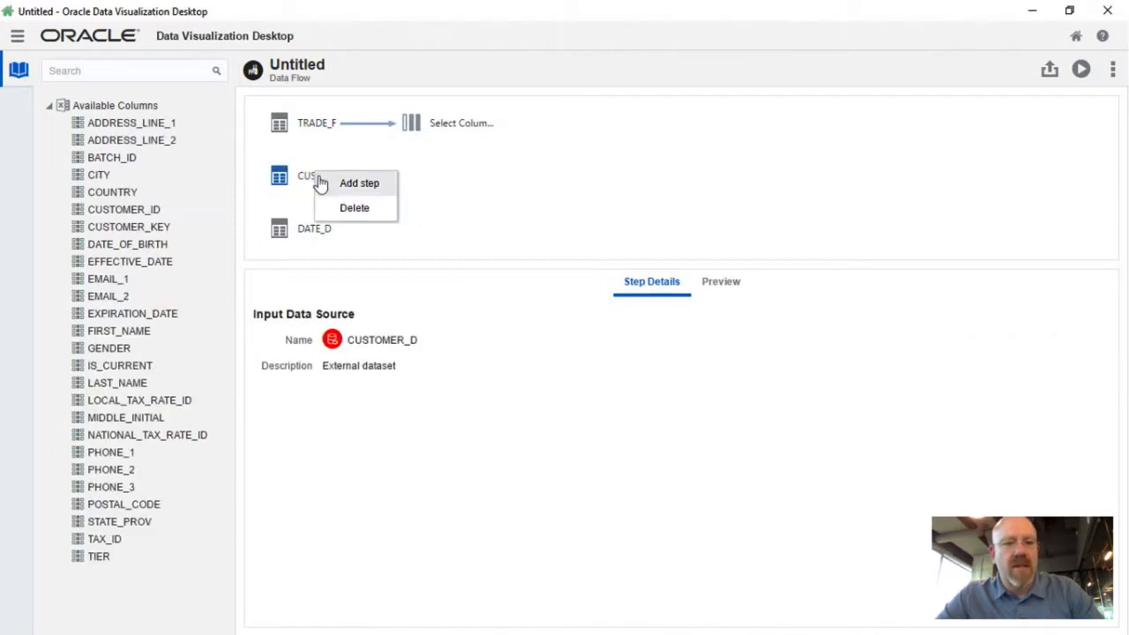
left_click(327, 186)
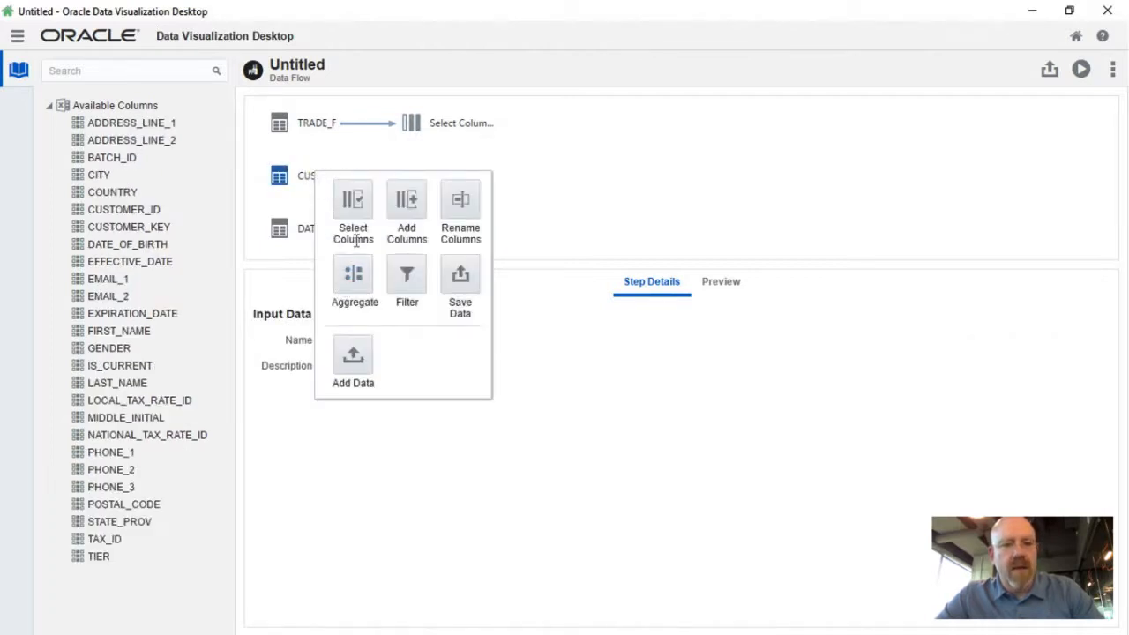
left_click(355, 215)
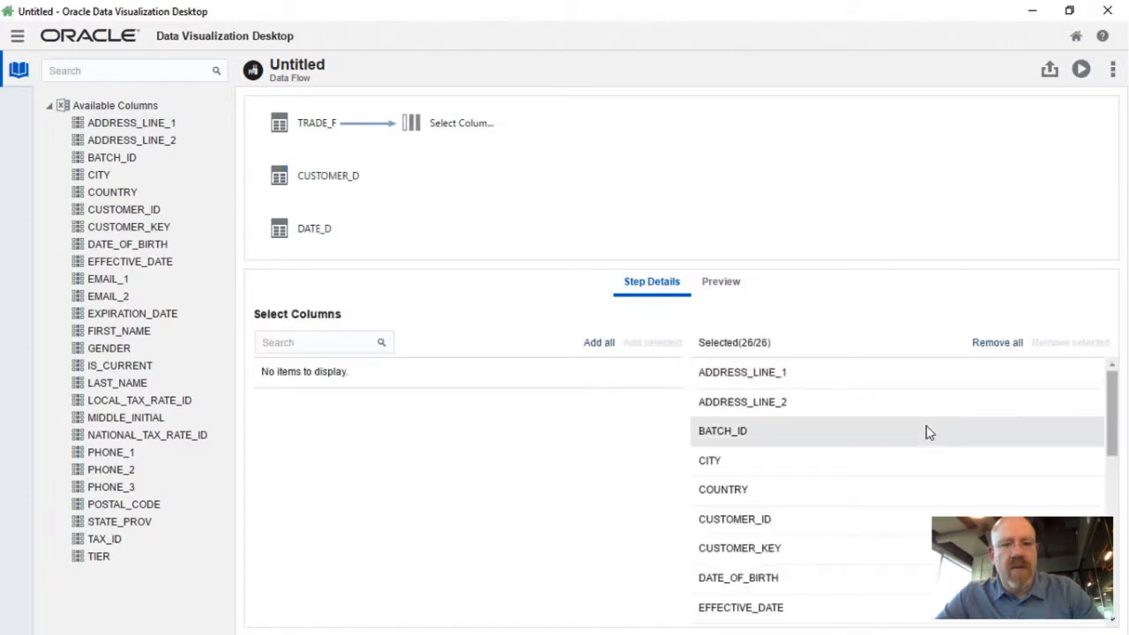
left_click(981, 345)
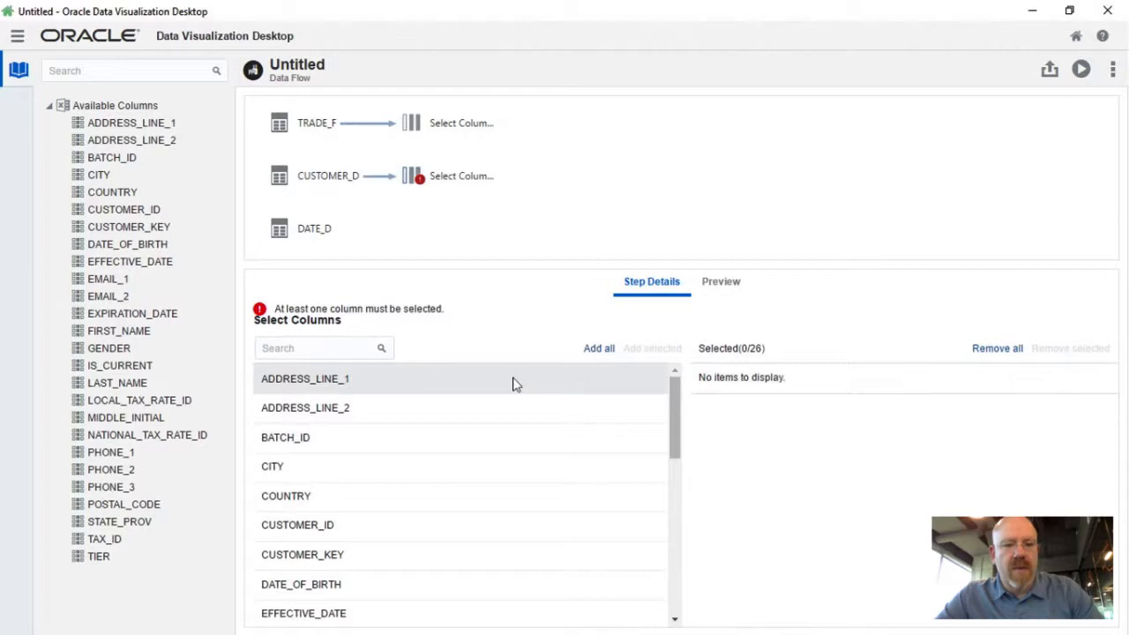
- Check the SQL query in Notepad, and add CUSTOMER_KEY and STATE_PROV to the CUSTOMER_D column selection
key("alt+Tab")
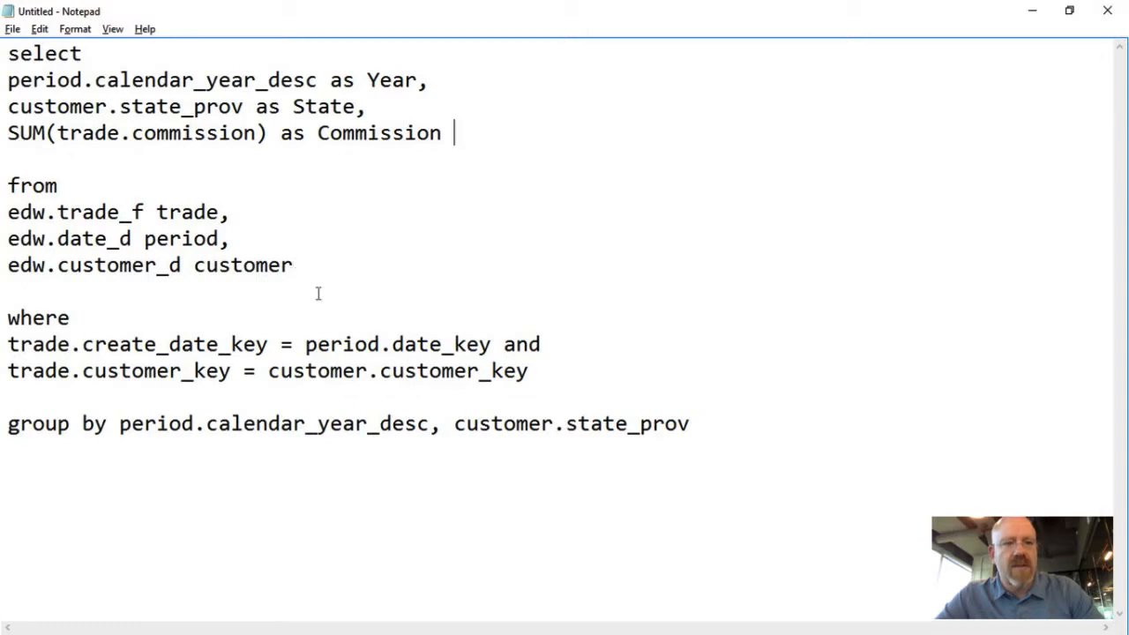
key("alt+Tab")
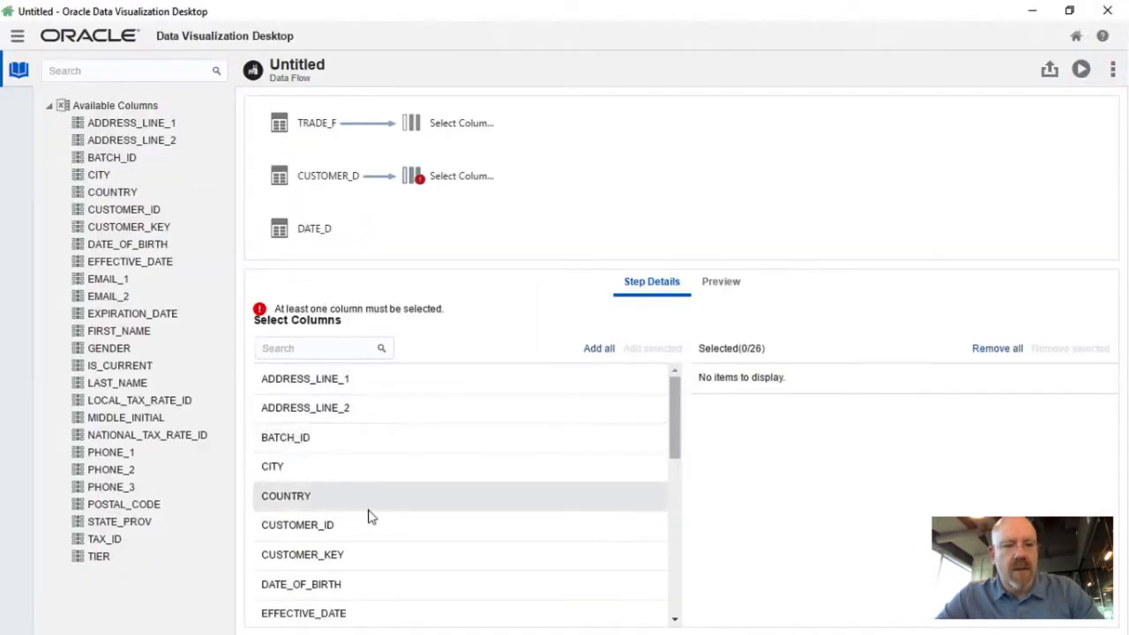
left_click(351, 556)
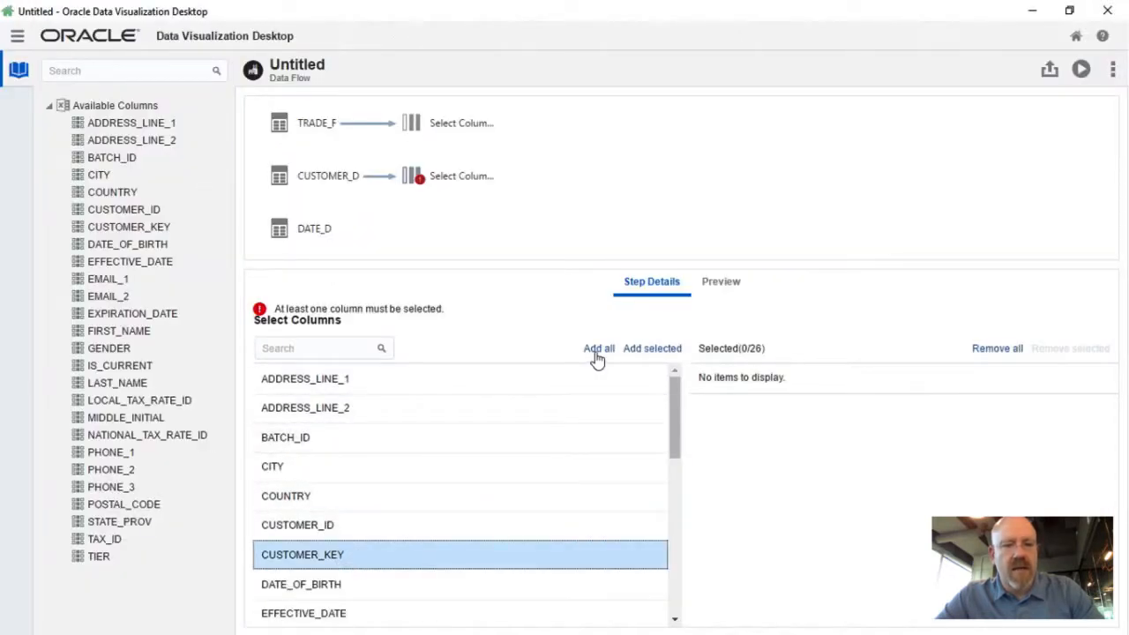
left_click(642, 349)
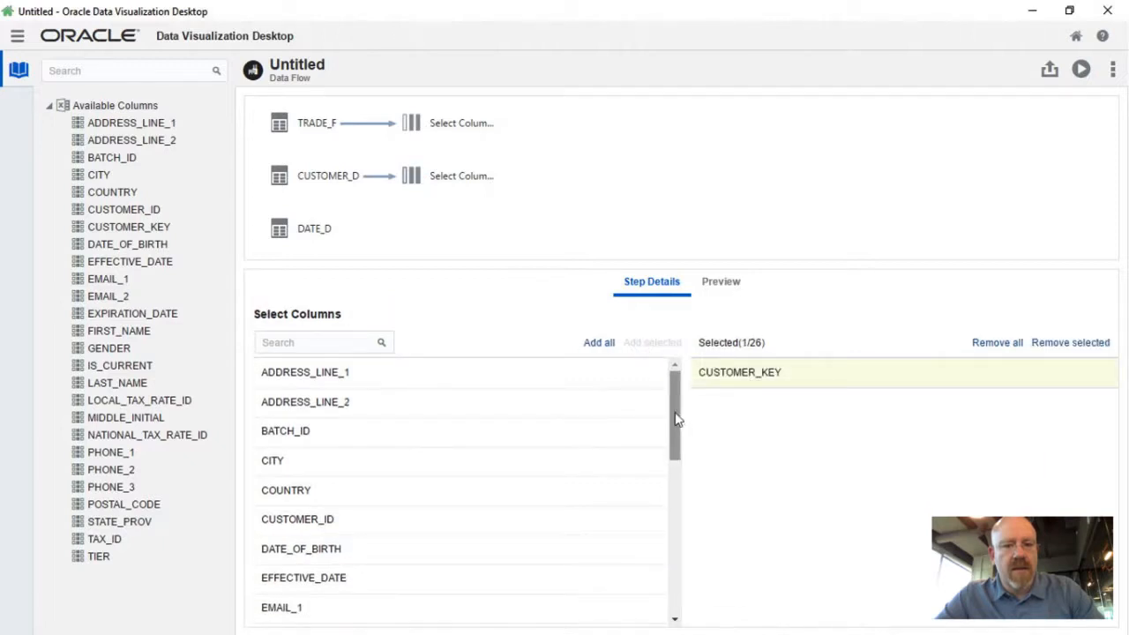
left_click_drag(676, 420, 666, 565)
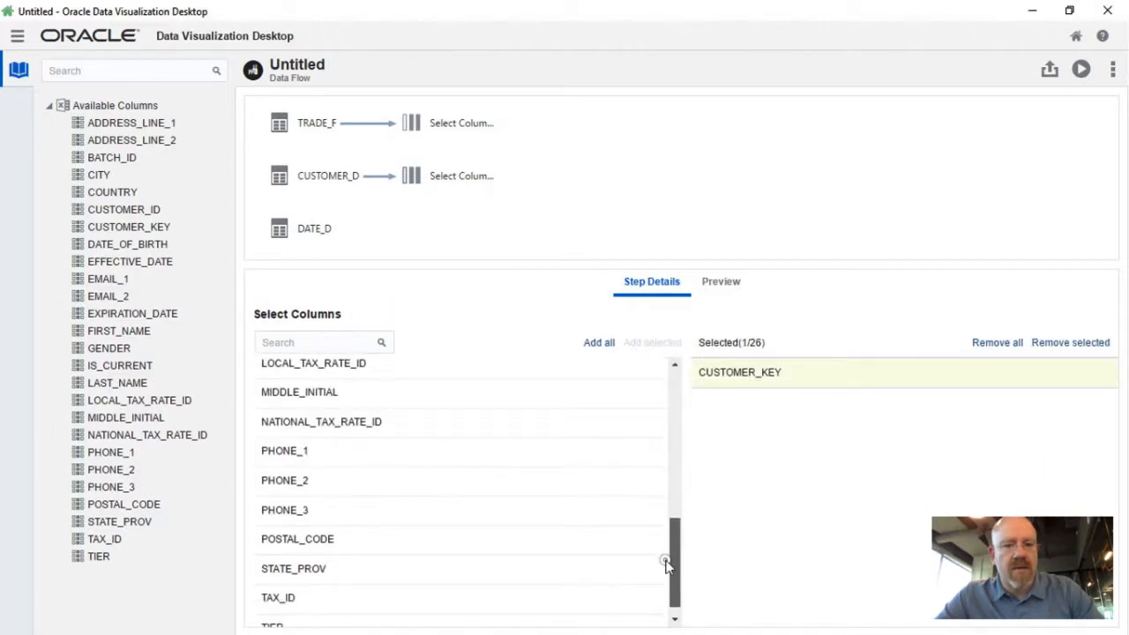
left_click(344, 569)
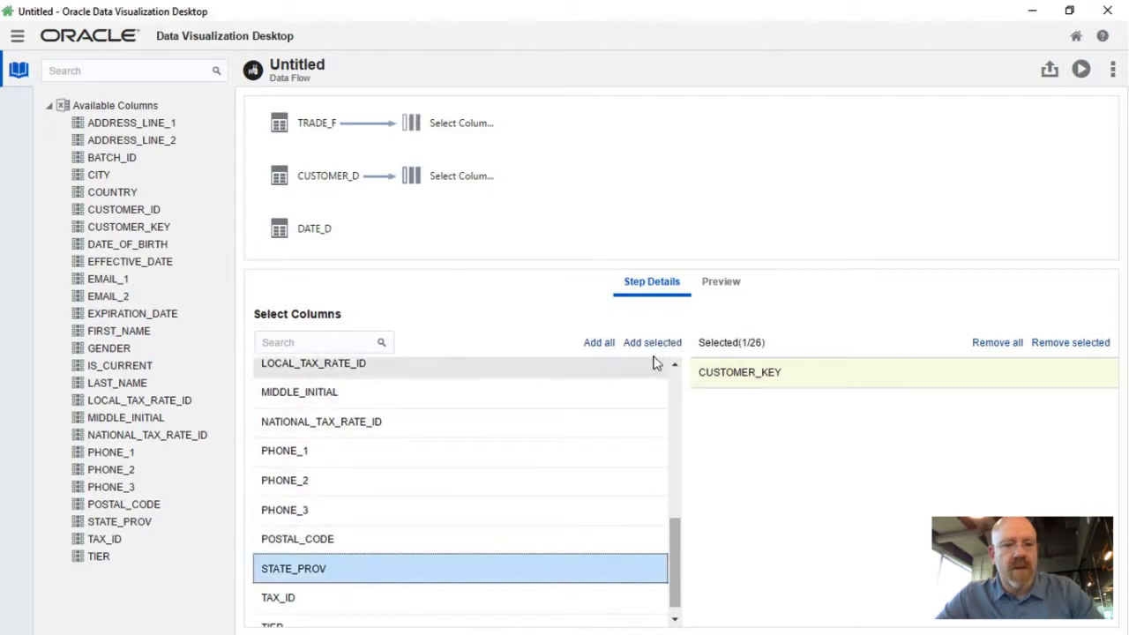
left_click(654, 345)
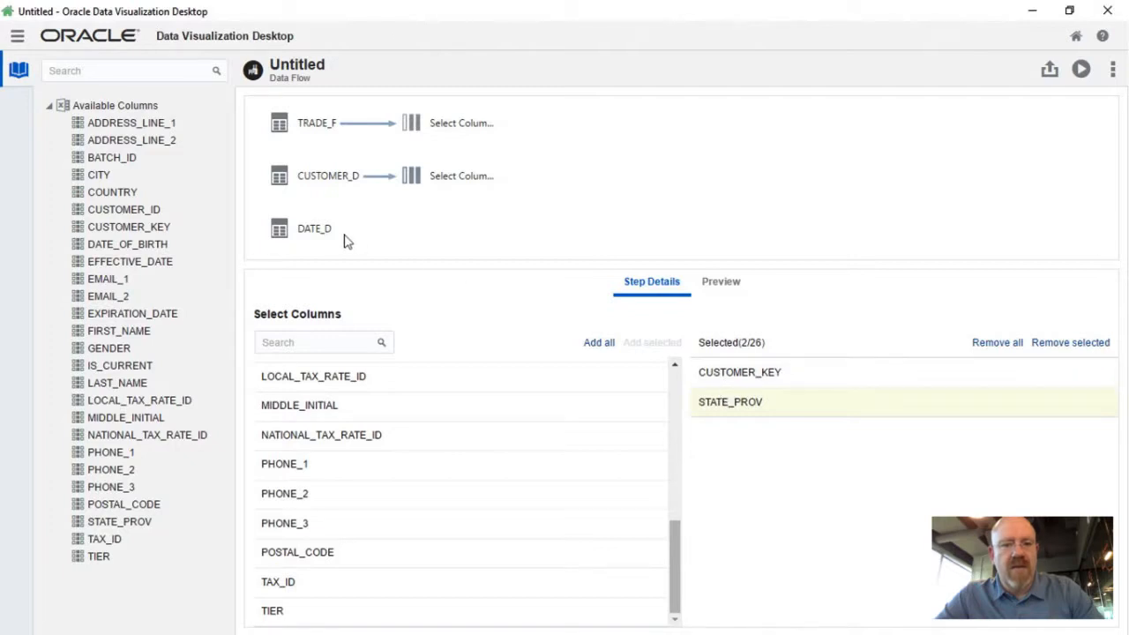
- Add a Select Columns step after DATE_D, check the needed columns in the Notepad query, and clear the step's selection
left_click(315, 231)
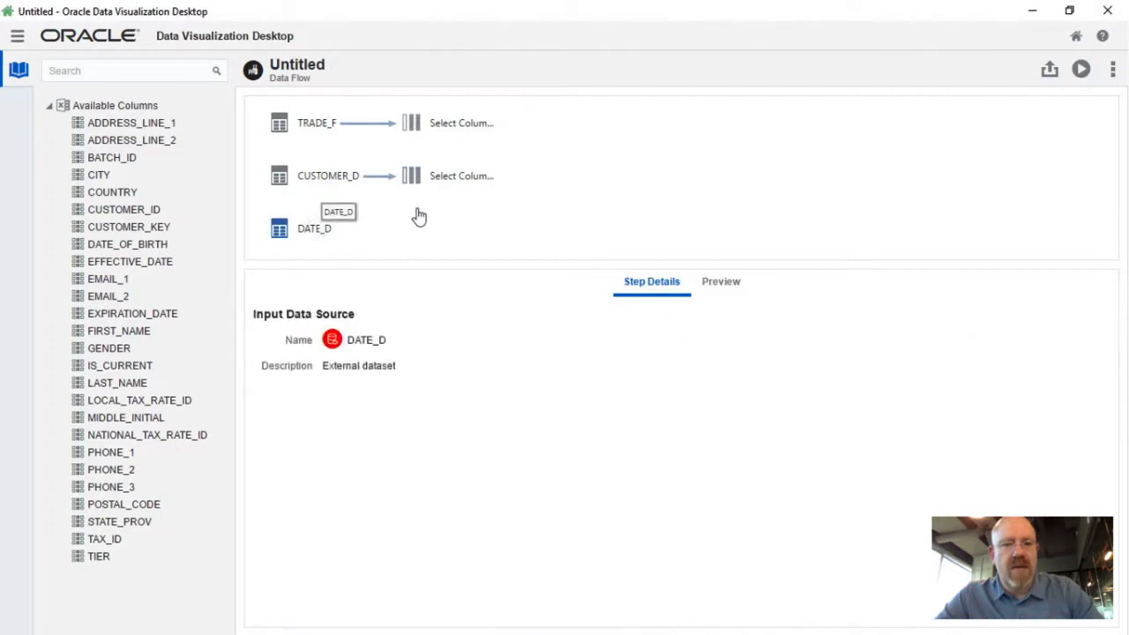
right_click(314, 230)
left_click(336, 235)
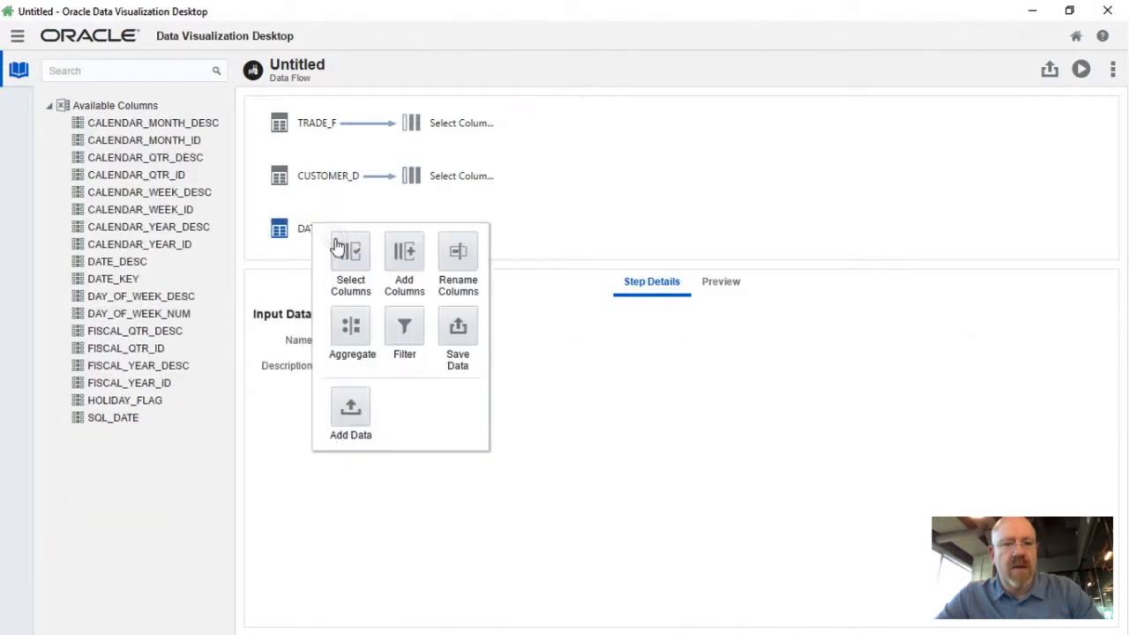
left_click(339, 248)
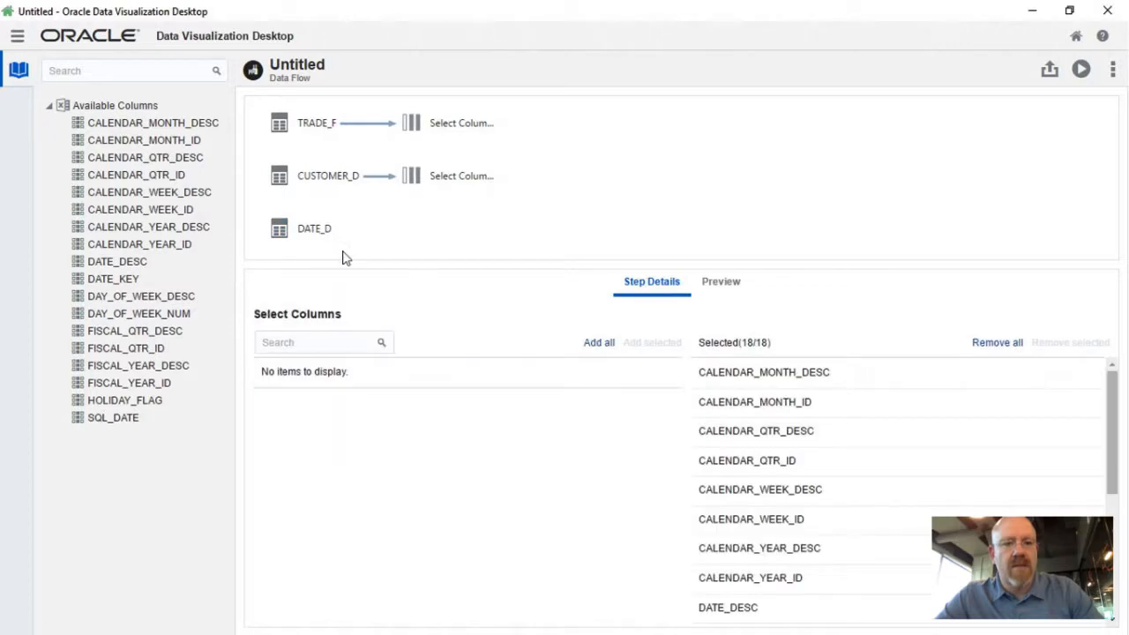
key("alt+Tab")
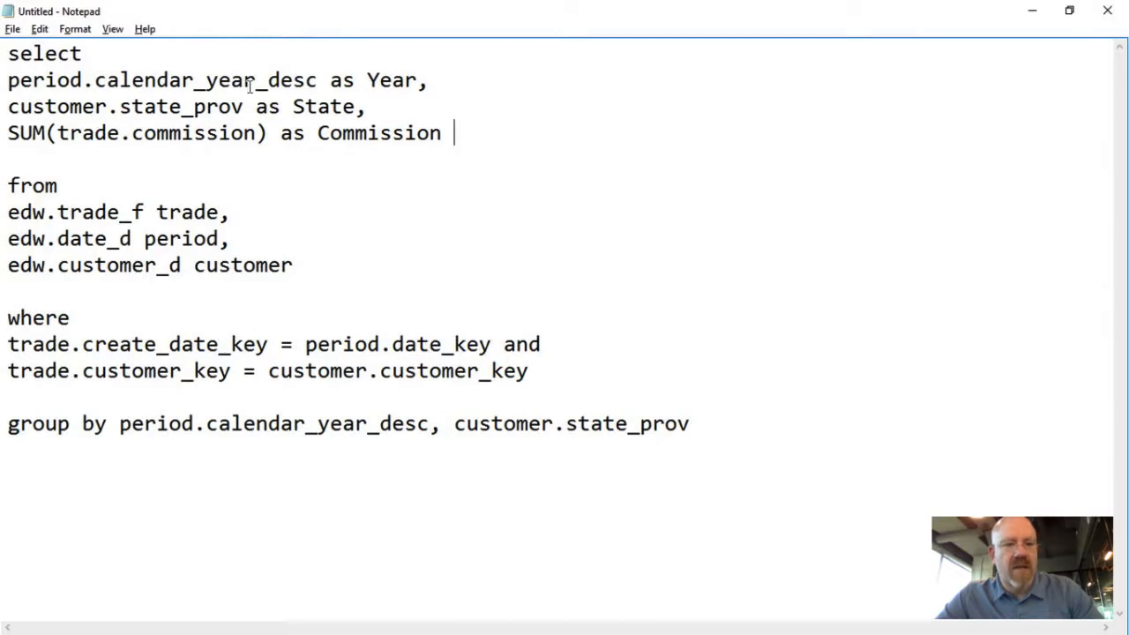
key("alt+Tab")
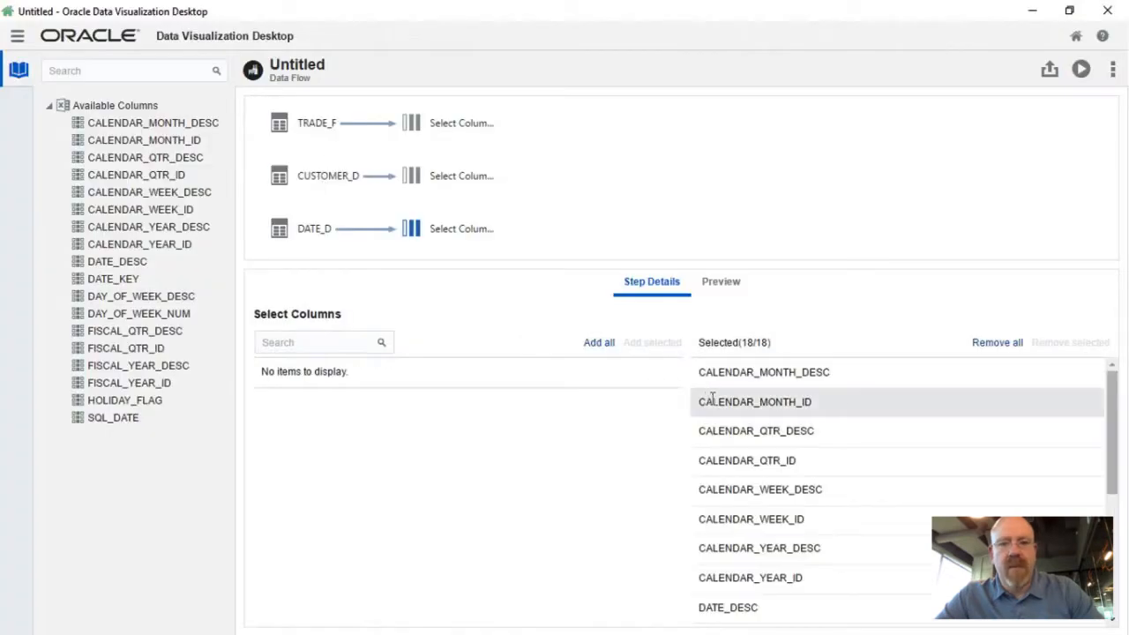
left_click(999, 343)
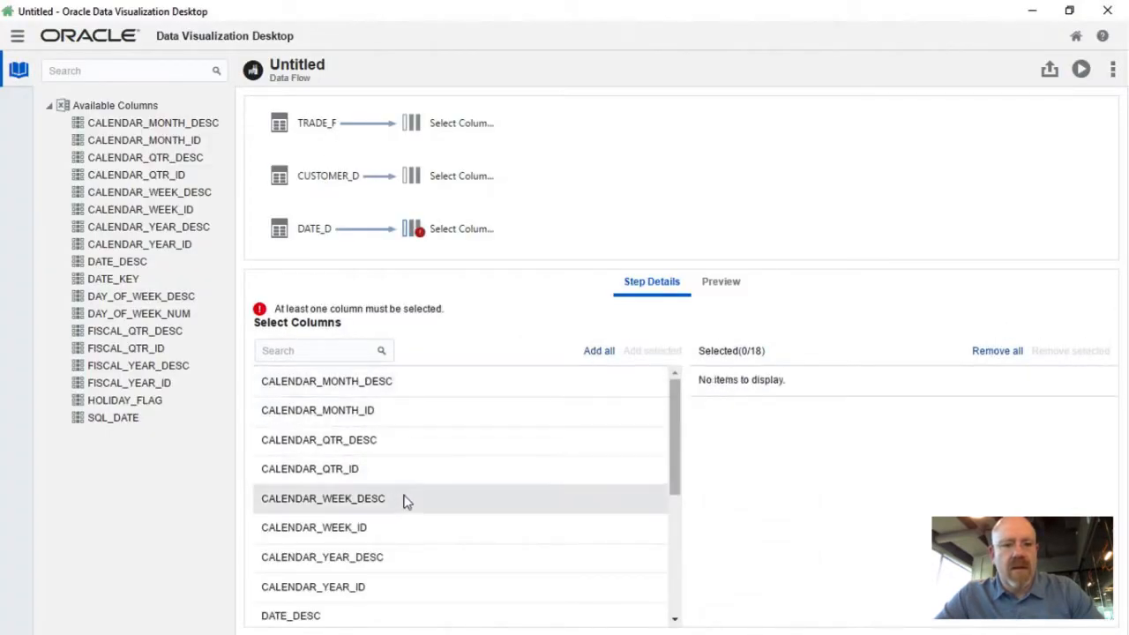
left_click(316, 577)
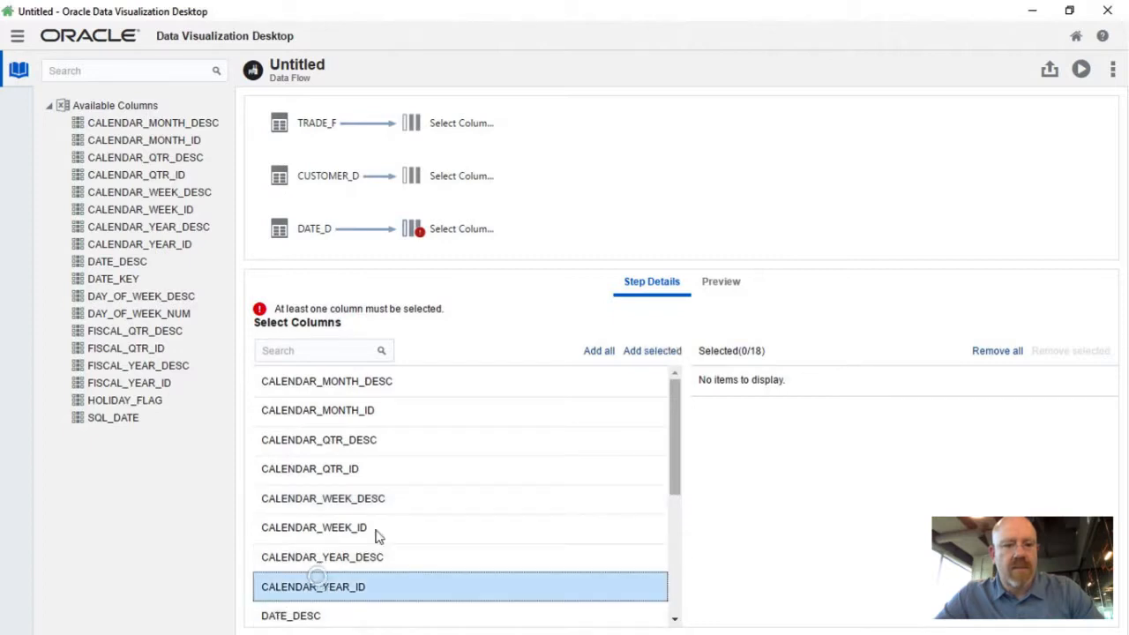
left_click(635, 353)
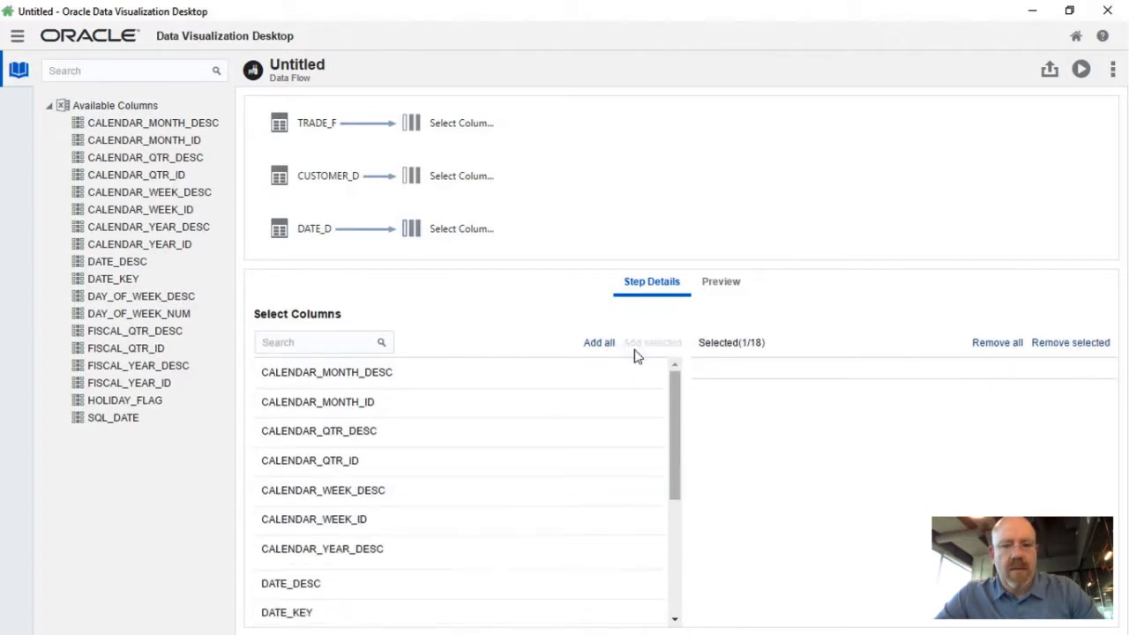
left_click_drag(676, 420, 676, 459)
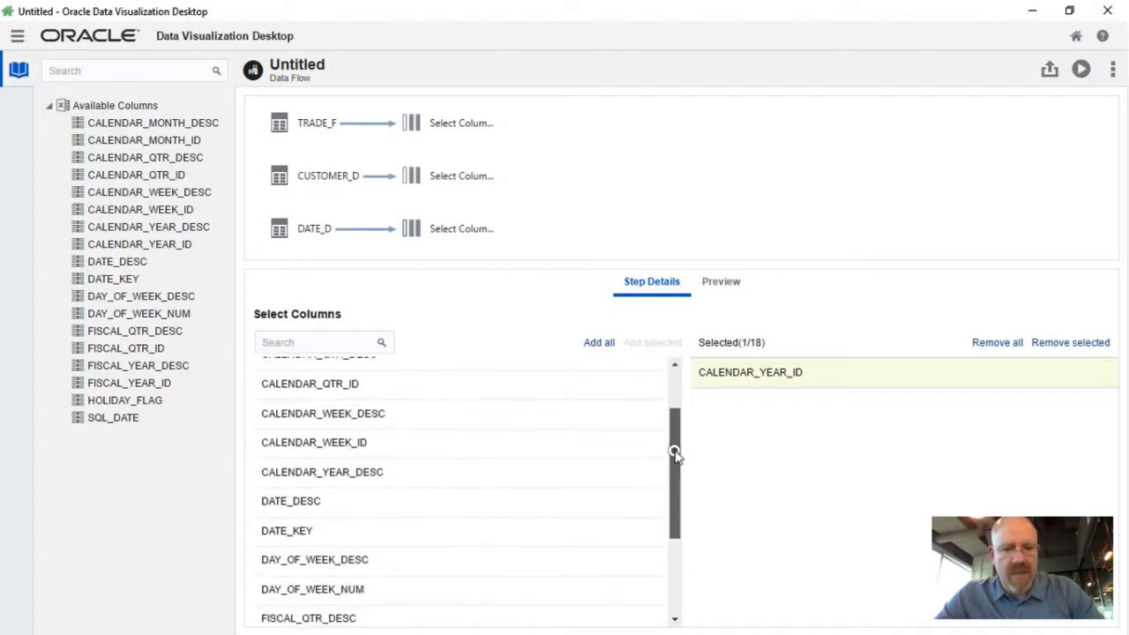
left_click(998, 343)
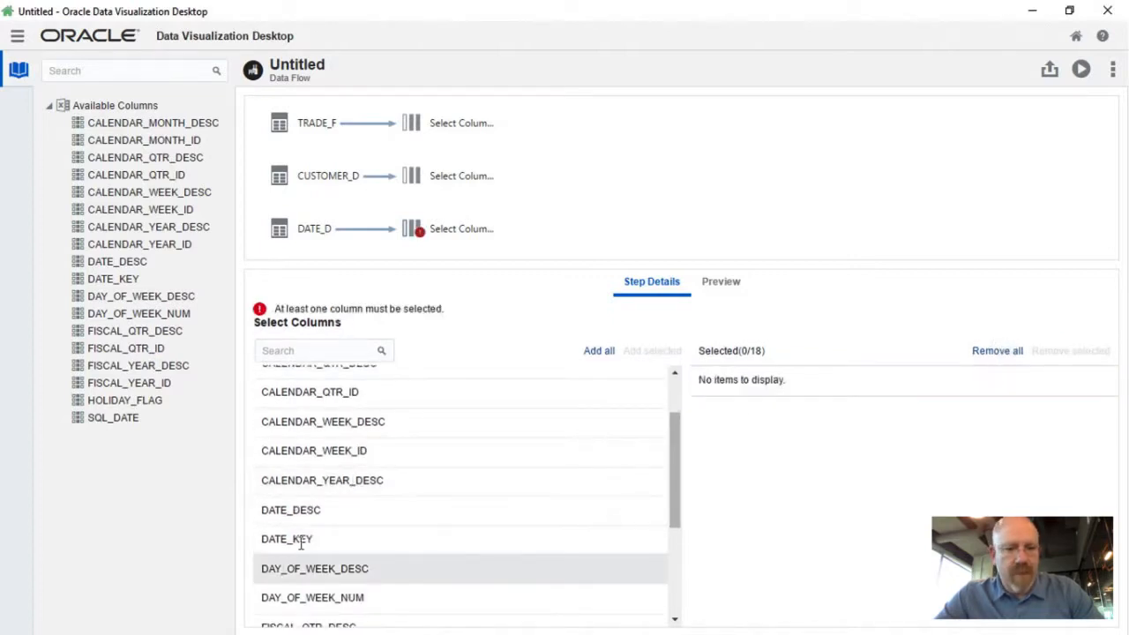
- Add CALENDAR_YEAR_DESC and DATE_KEY to the DATE_D column selection
left_click(335, 480)
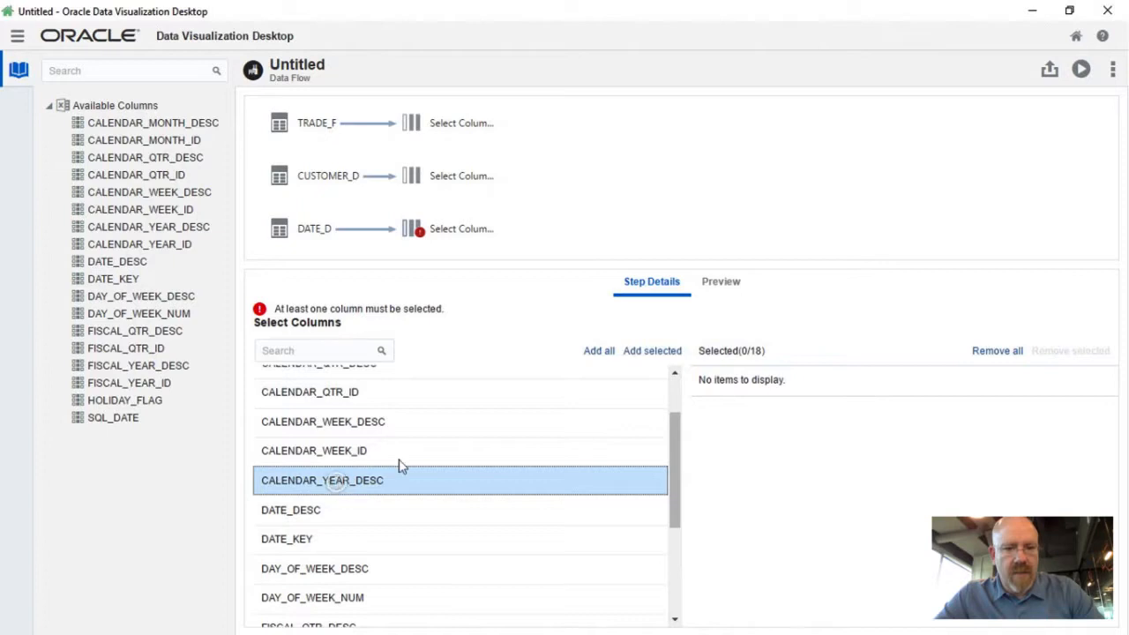
left_click(640, 353)
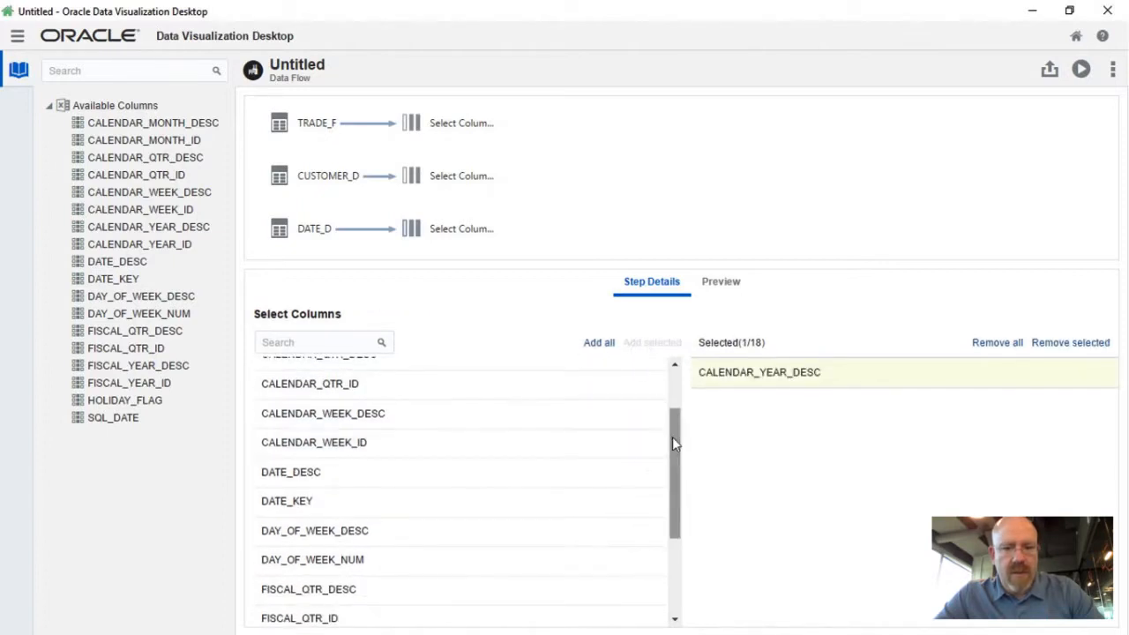
left_click_drag(672, 436, 674, 477)
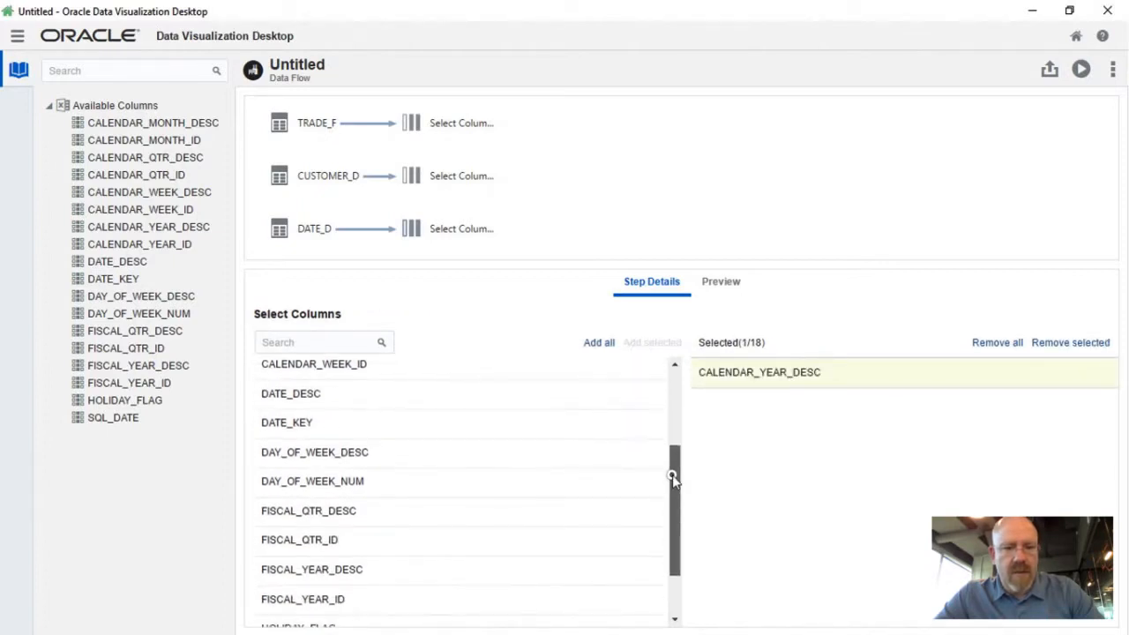
left_click(544, 422)
left_click(653, 344)
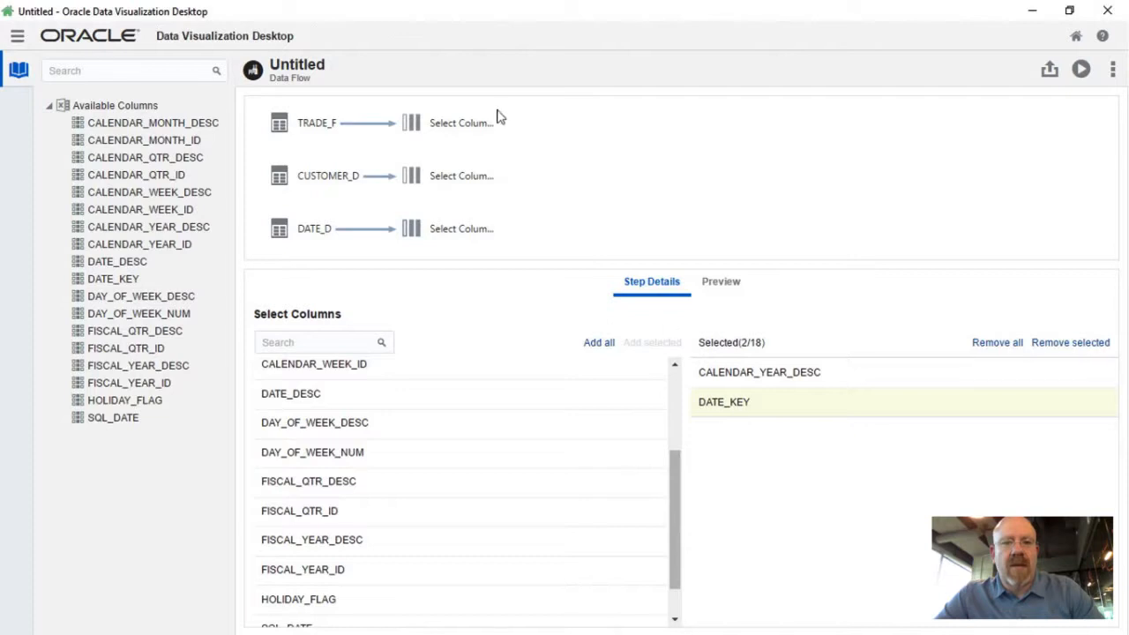
- Join the Select Columns steps of TRADE_F and CUSTOMER_D
left_click(479, 129)
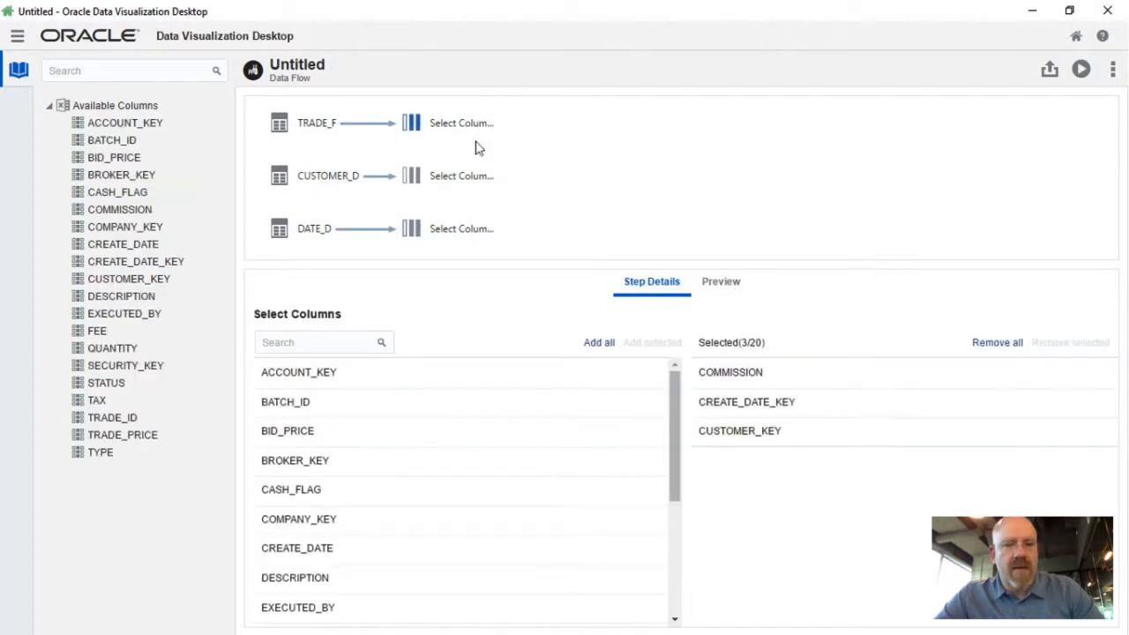
left_click(467, 180)
right_click(467, 181)
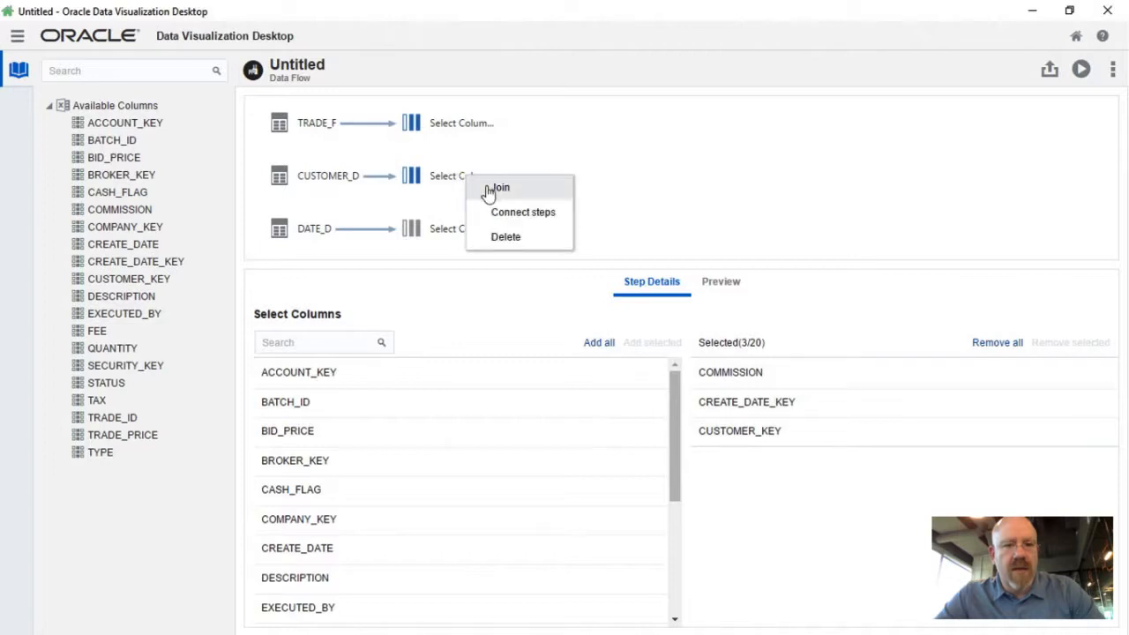
left_click(490, 190)
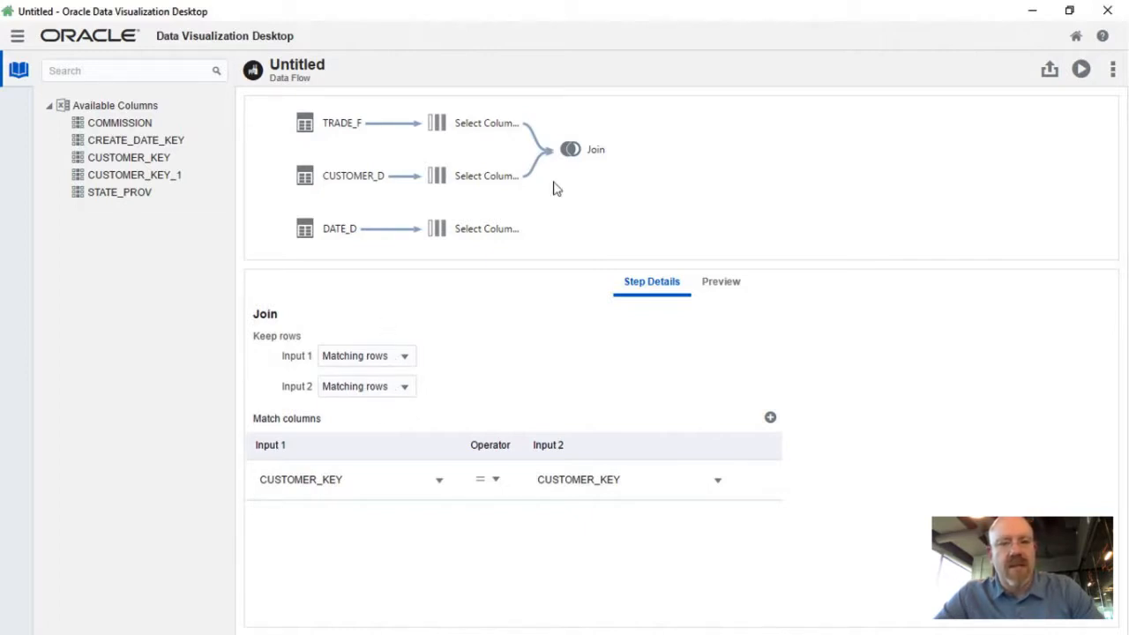
- Join the DATE_D Select Columns step to the existing join, matching CREATE_DATE_KEY with DATE_KEY
mouse_move(598, 158)
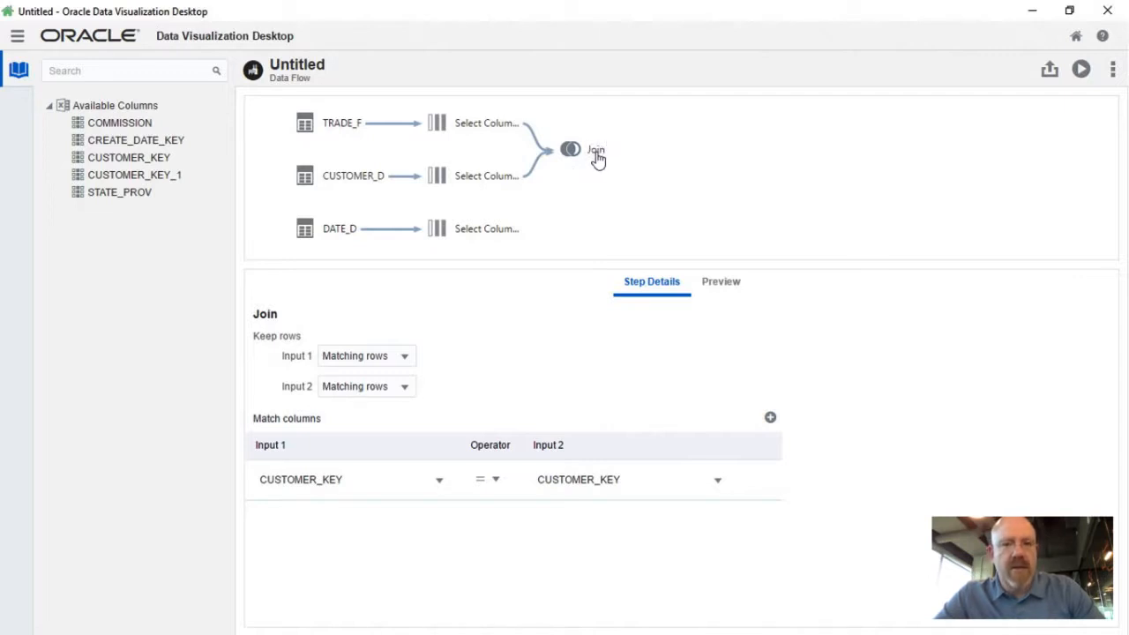
left_click(500, 233)
right_click(500, 234)
left_click(533, 244)
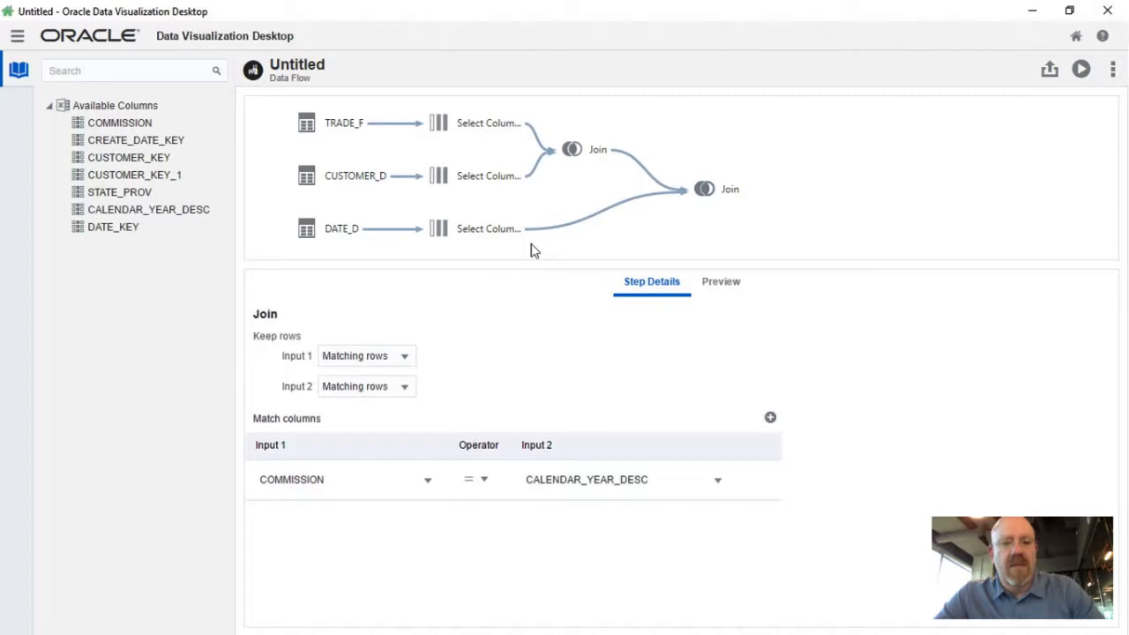
left_click(428, 481)
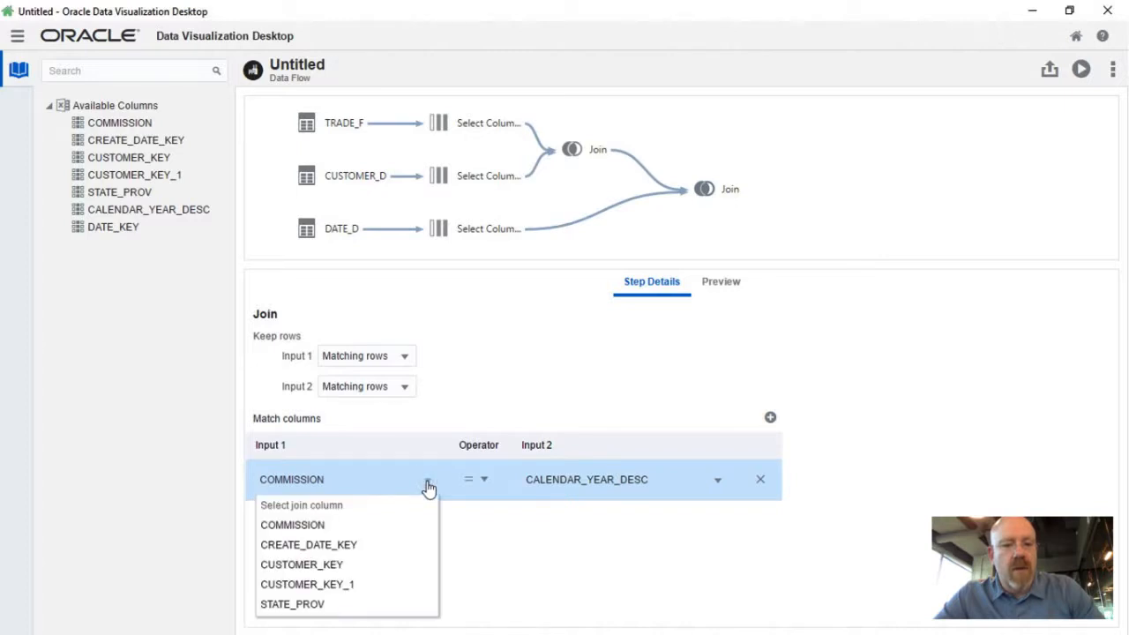
left_click(303, 544)
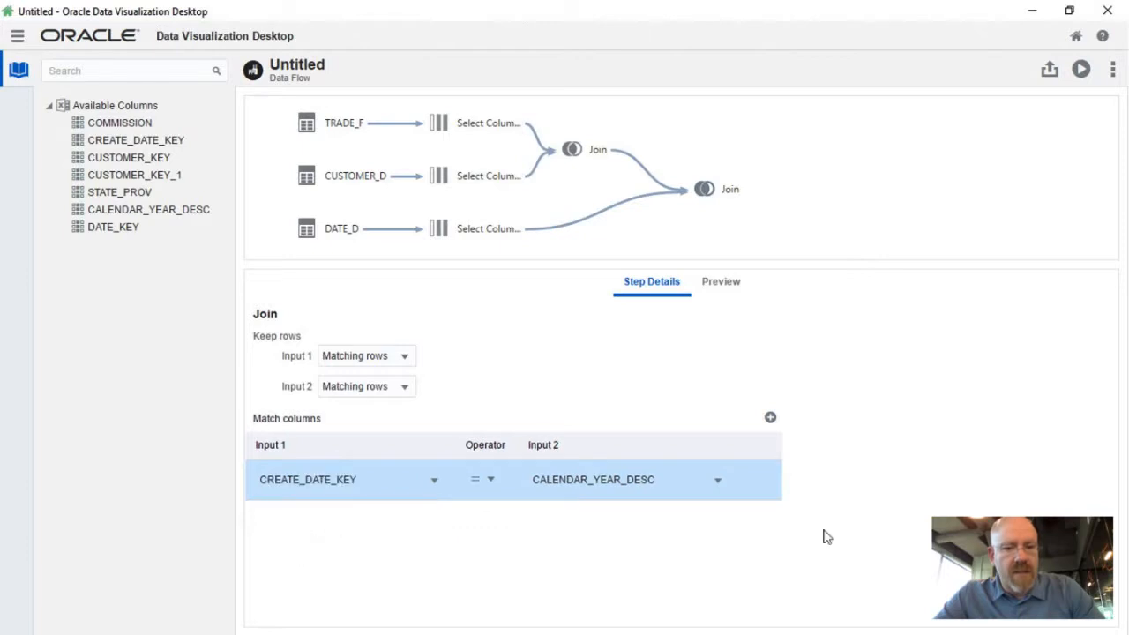
left_click(718, 490)
left_click(650, 544)
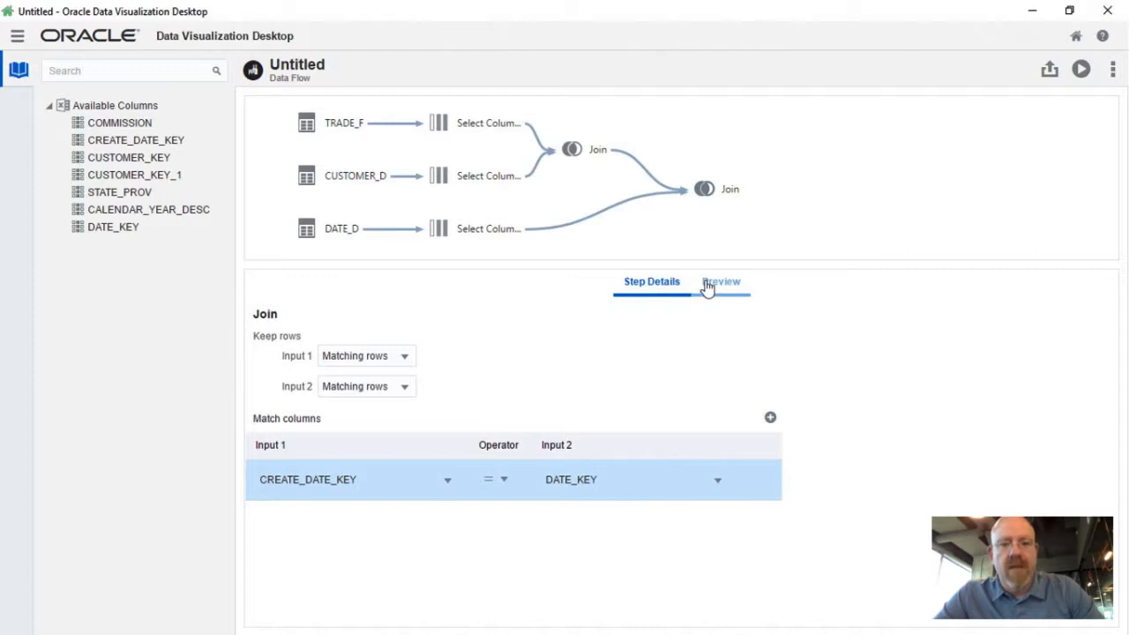
- Add a Select Columns step after the second join and clear its column selection
right_click(731, 196)
left_click(745, 207)
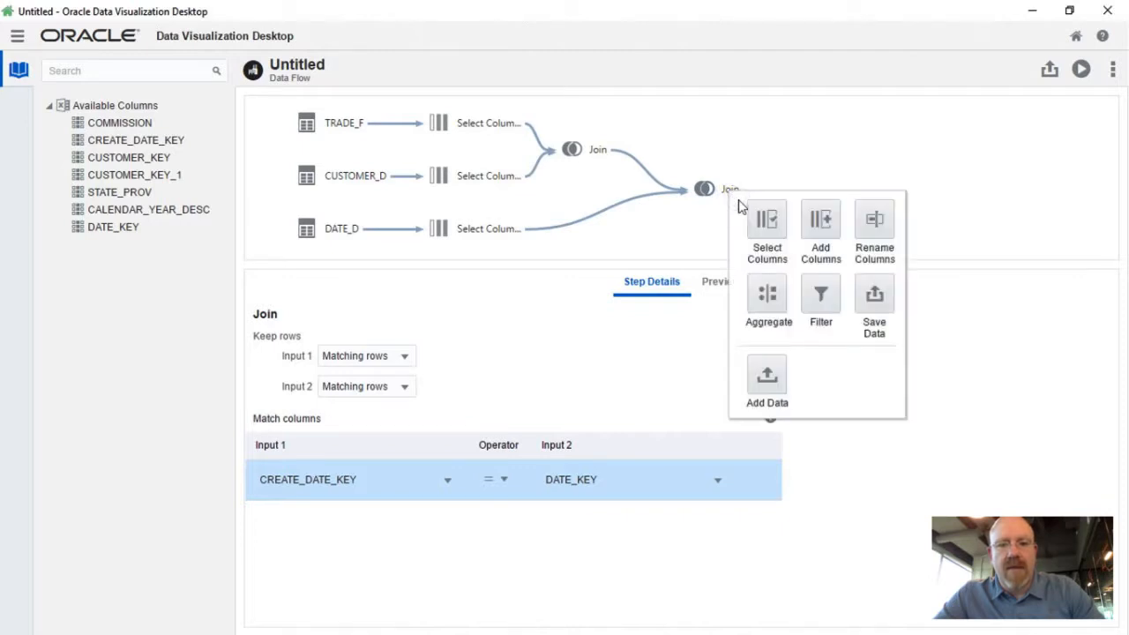
left_click(759, 233)
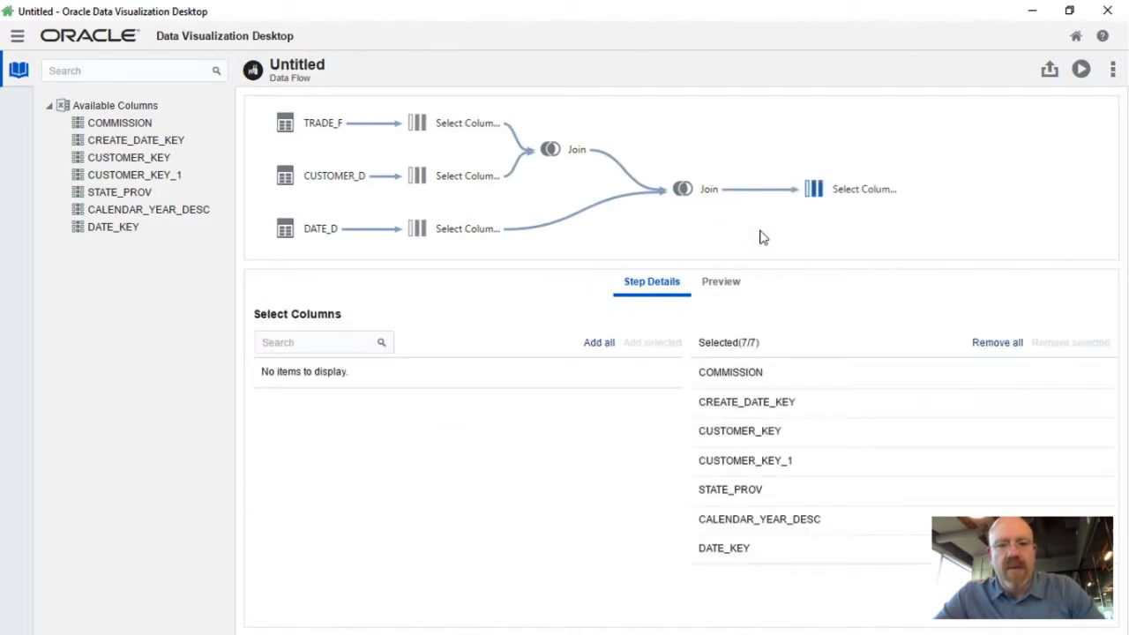
left_click(988, 343)
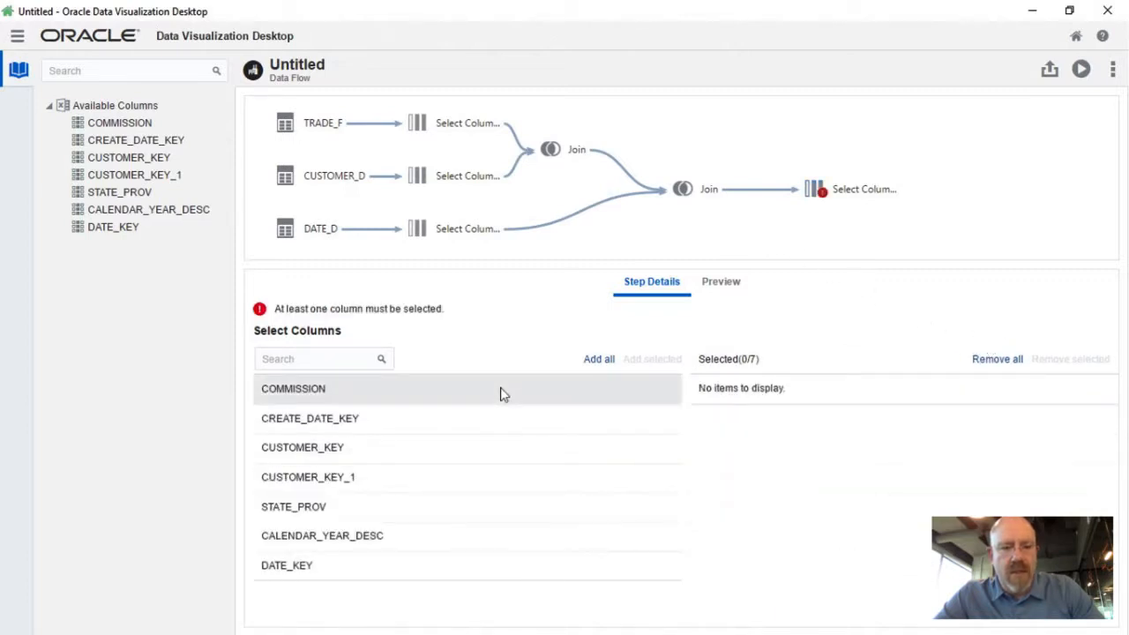
- Add COMMISSION, STATE_PROV and CALENDAR_YEAR_DESC to the column selection after the second join
left_click(500, 393)
left_click(650, 359)
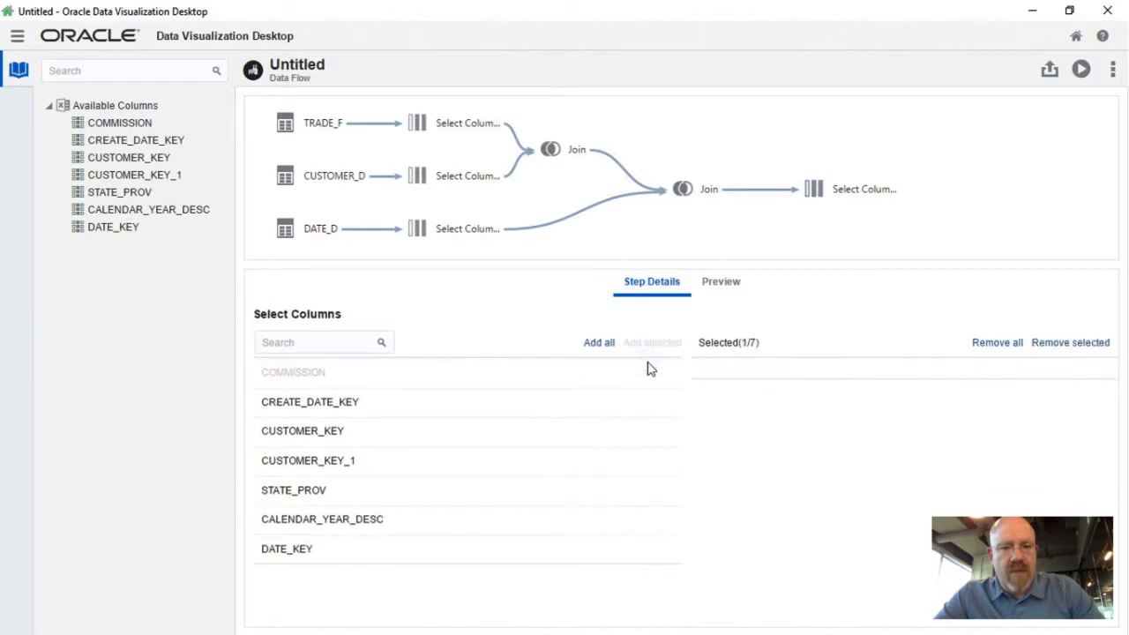
left_click(576, 462)
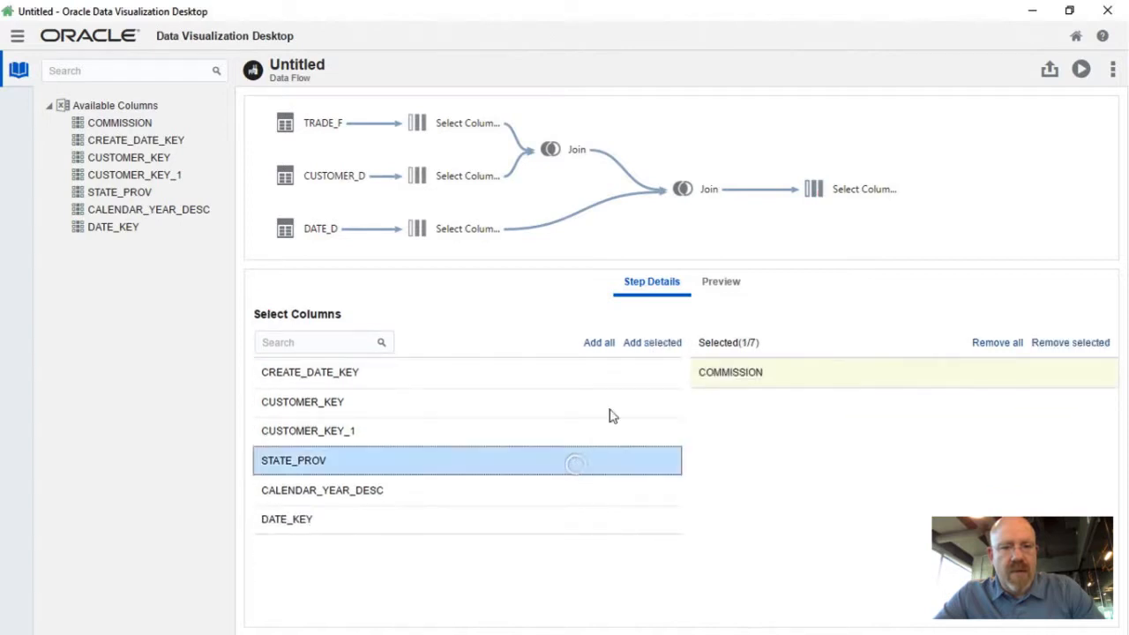
left_click(657, 343)
left_click(581, 472)
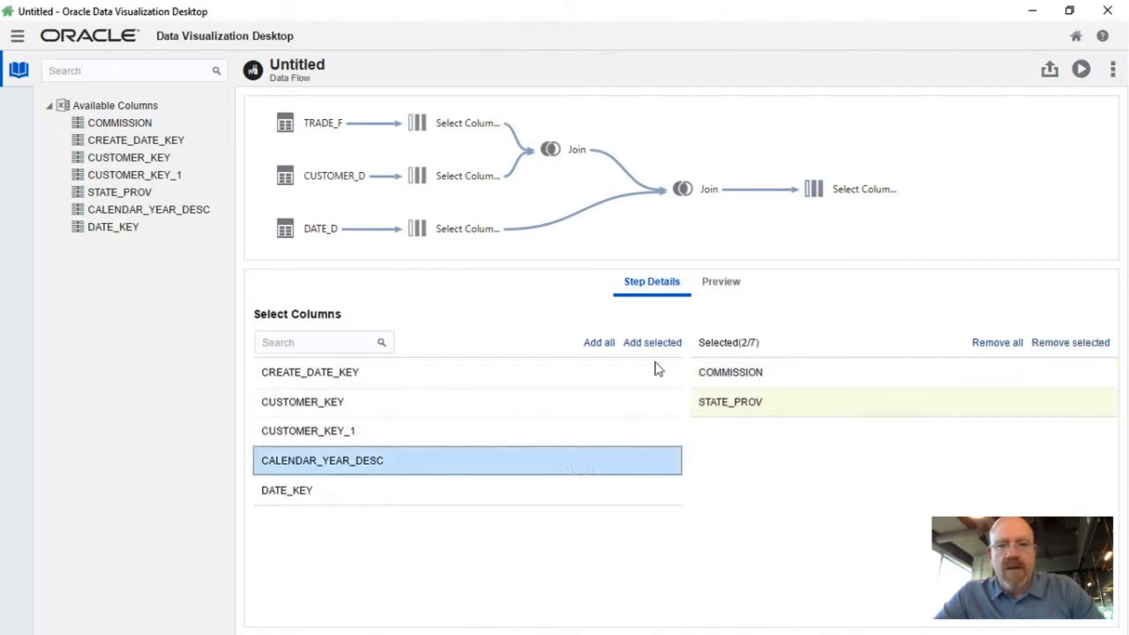
left_click(657, 343)
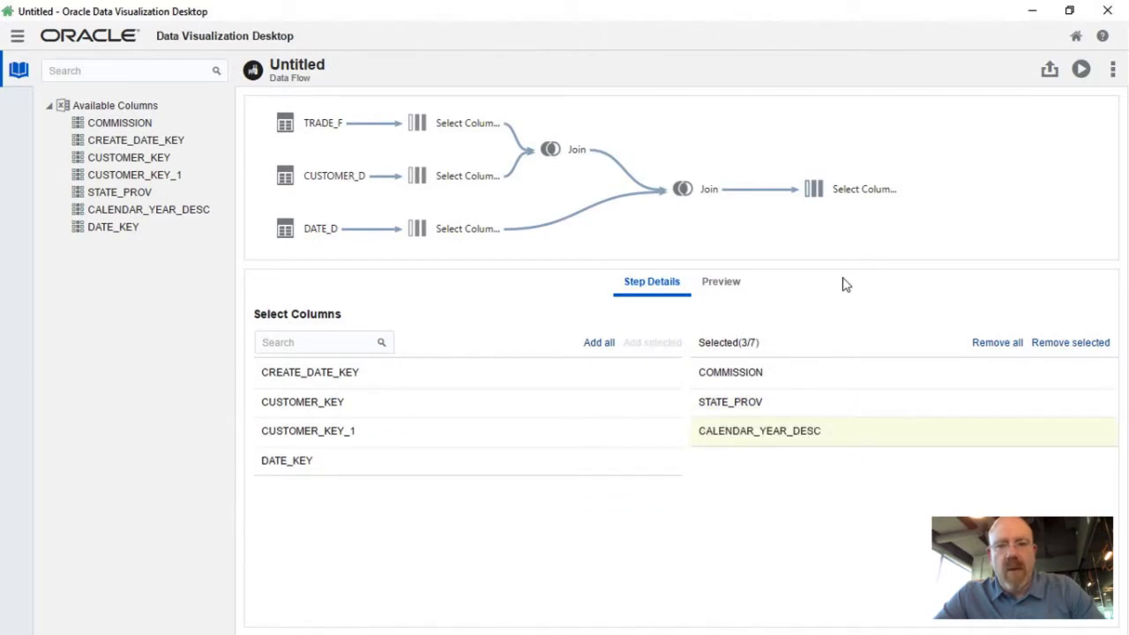
- Add an Aggregate step after the last Select Columns step, keeping Sum as the function for COMMISSION
right_click(863, 201)
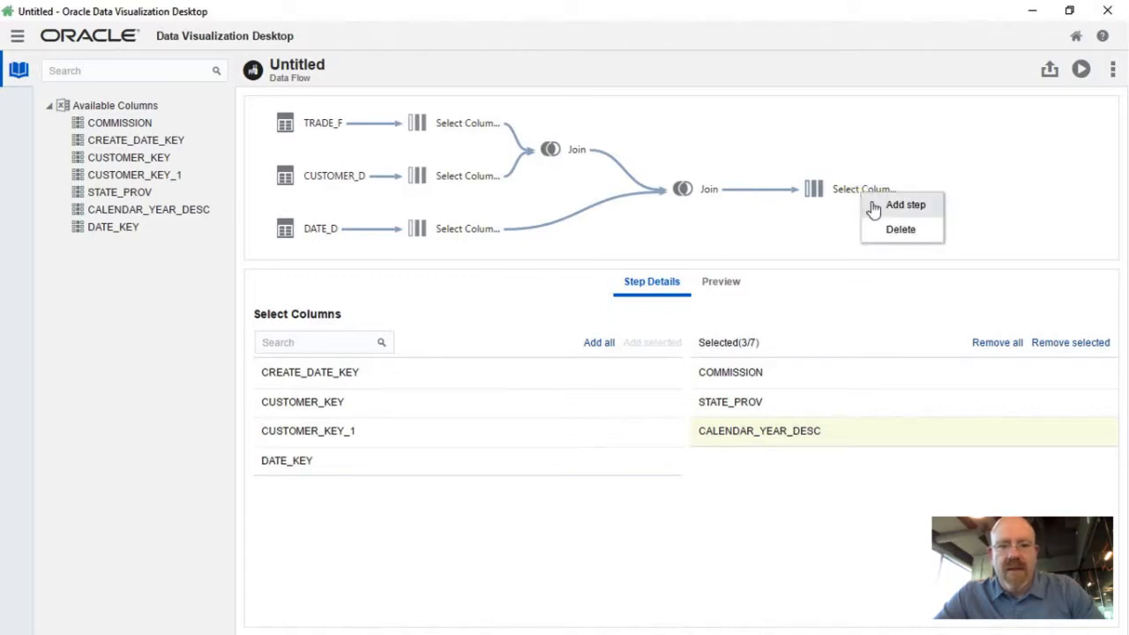
left_click(870, 209)
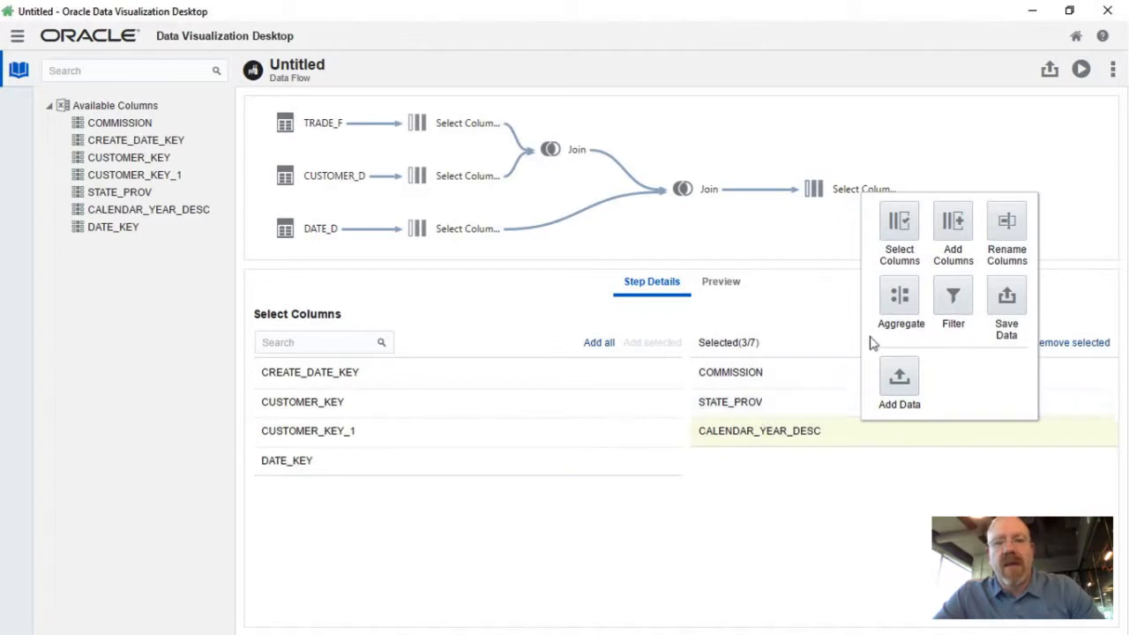
left_click(896, 306)
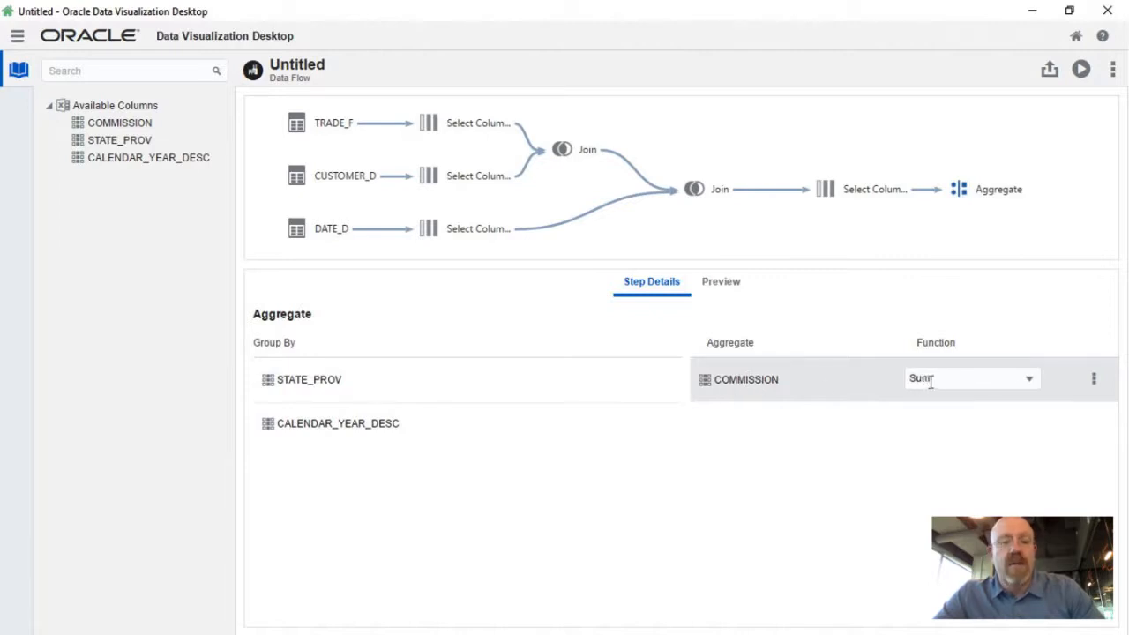
left_click(1031, 382)
left_click(1031, 383)
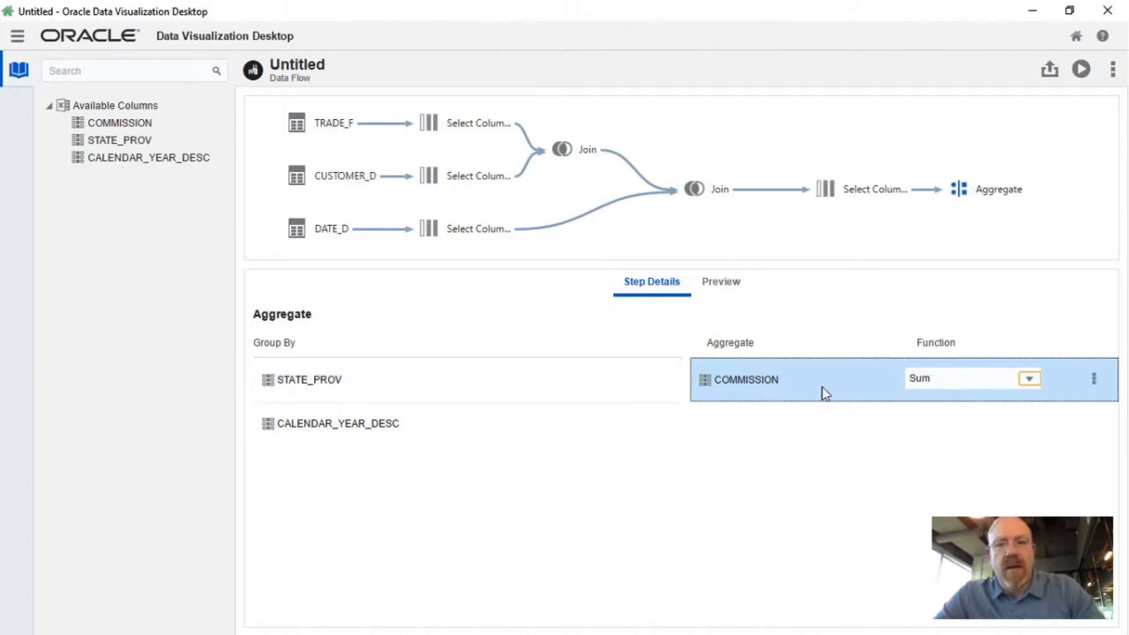
- Add a Rename Columns step after the aggregation, renaming COMMISSION to "Commission $", STATE_PROV to "State Province" and CALENDAR_YEAR_DESC to "Year"
right_click(1006, 193)
left_click(1020, 207)
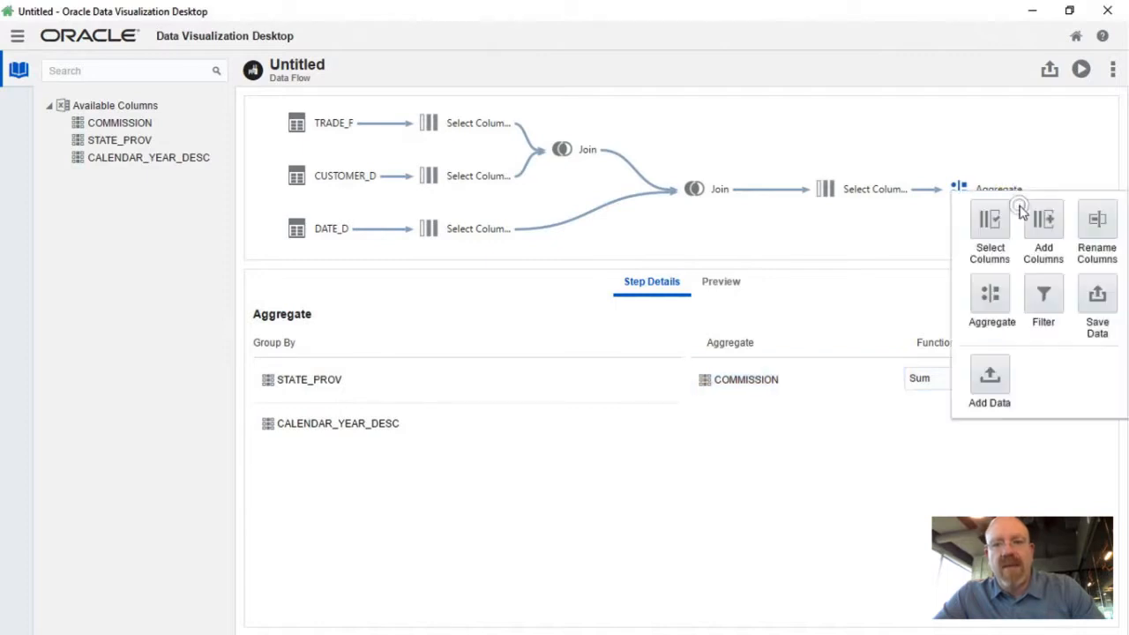
left_click(1101, 228)
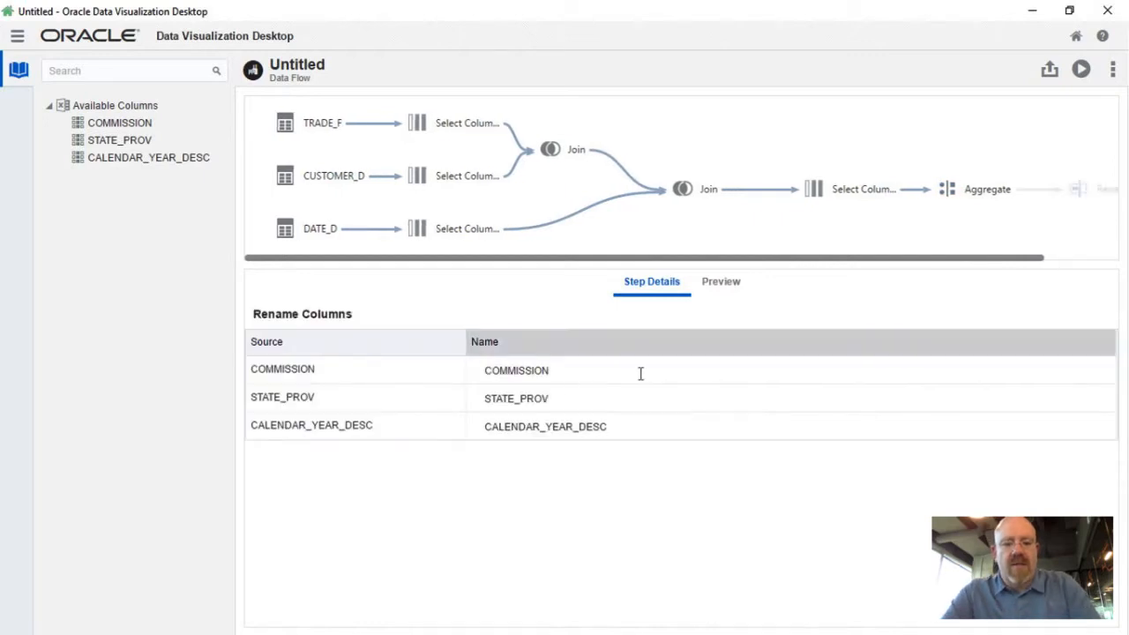
left_click(554, 371)
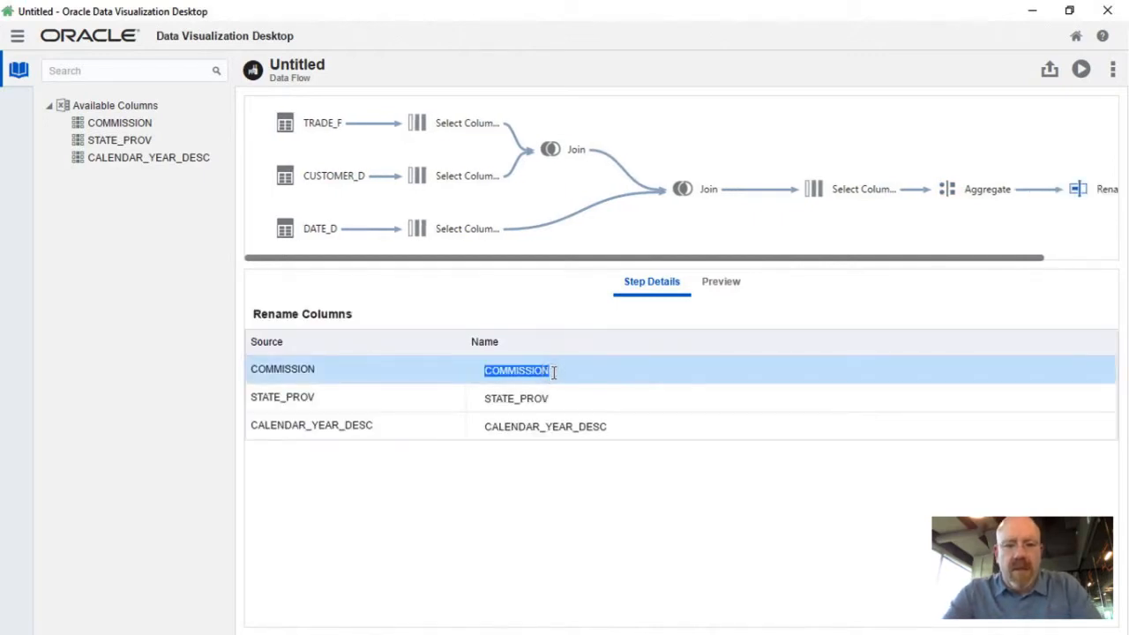
type("Commission $")
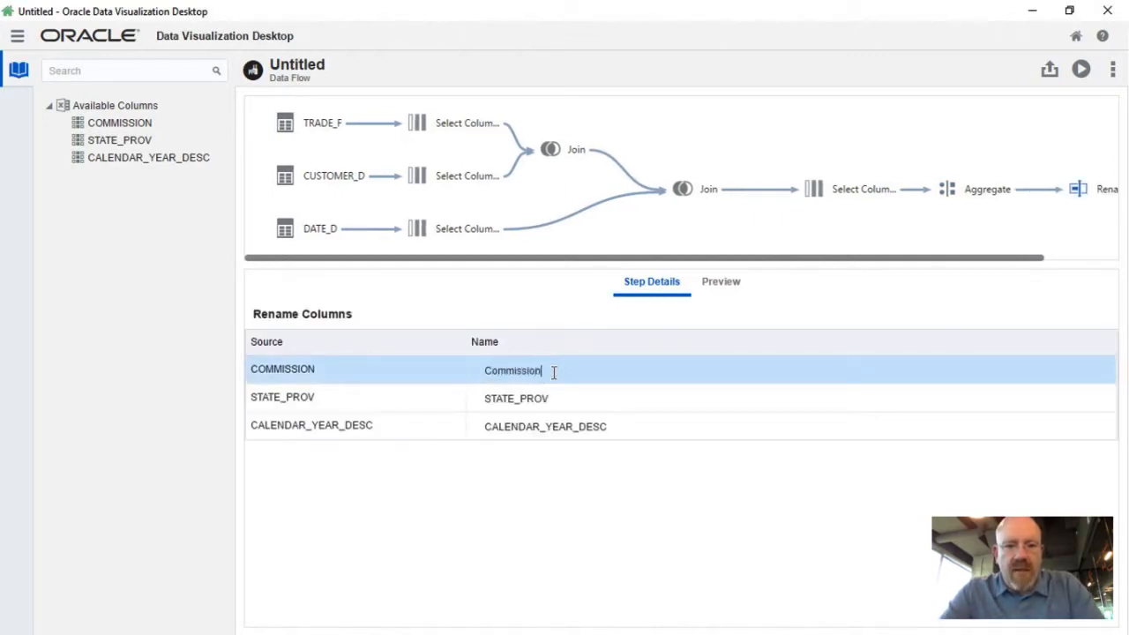
left_click(510, 399)
type("State Province")
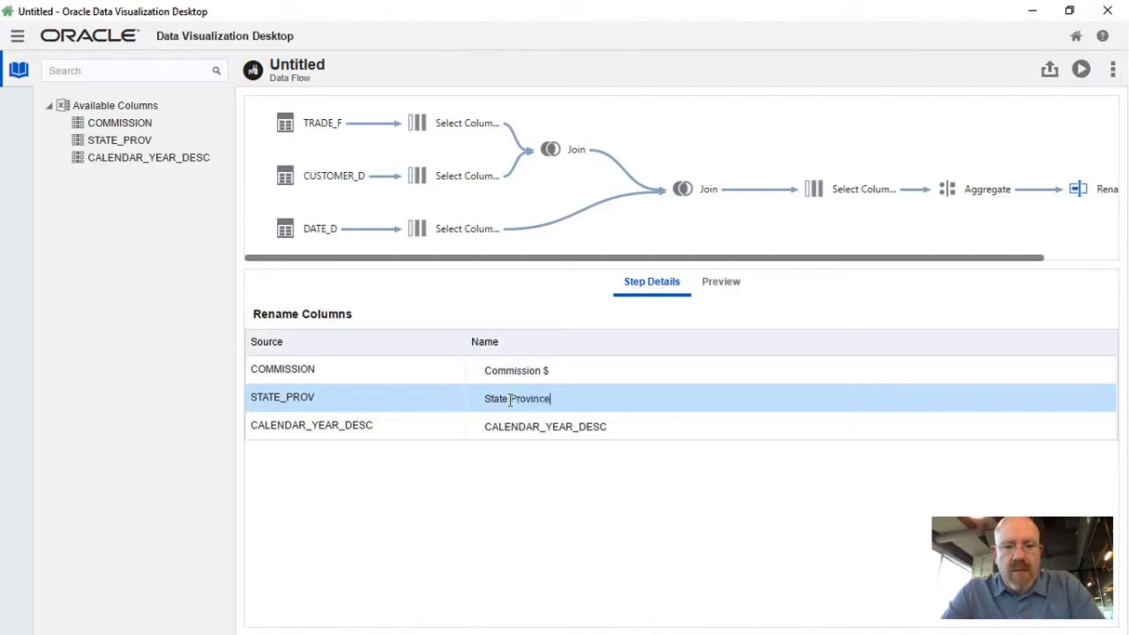
left_click(509, 427)
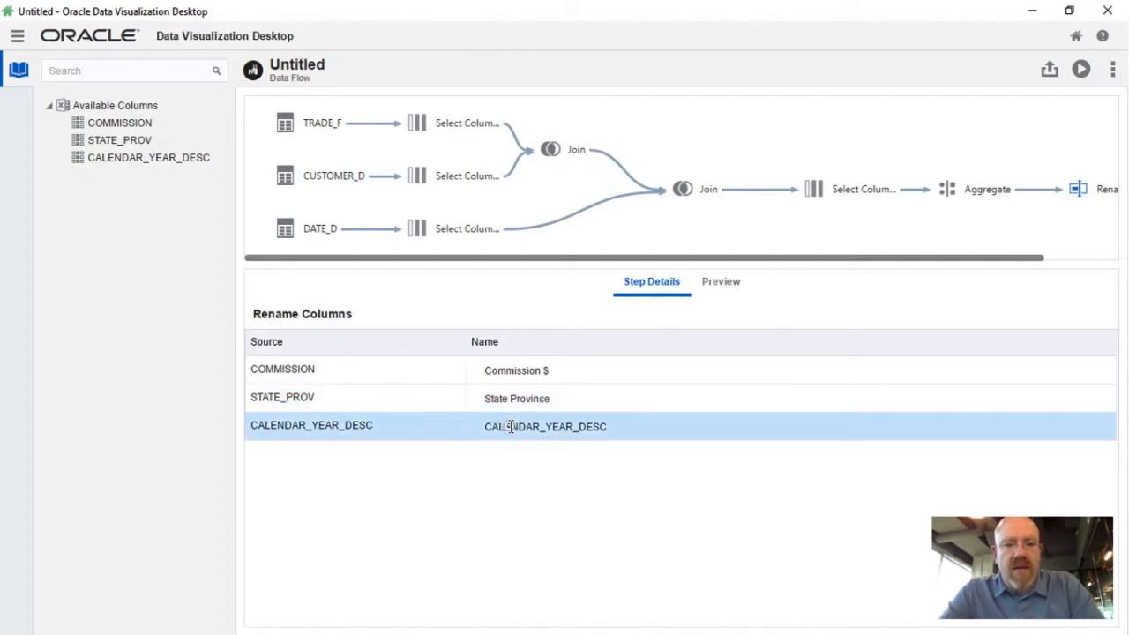
left_click(510, 427)
type("Year")
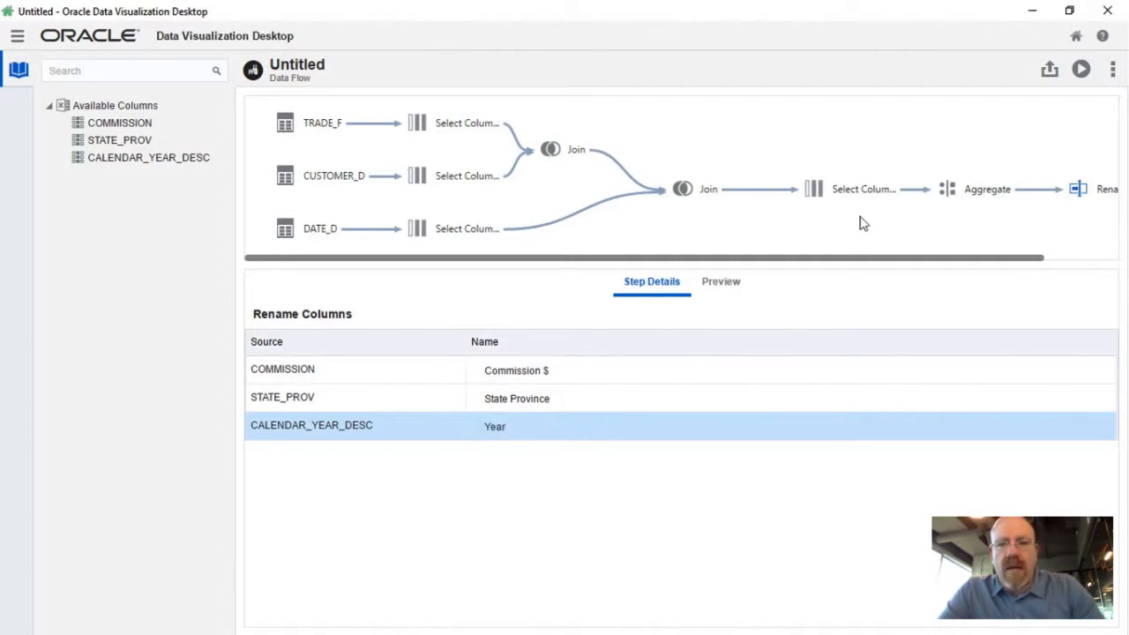
- Add a Save Data step after the column renaming and name the output data source "Commissions by Year State"
right_click(1104, 192)
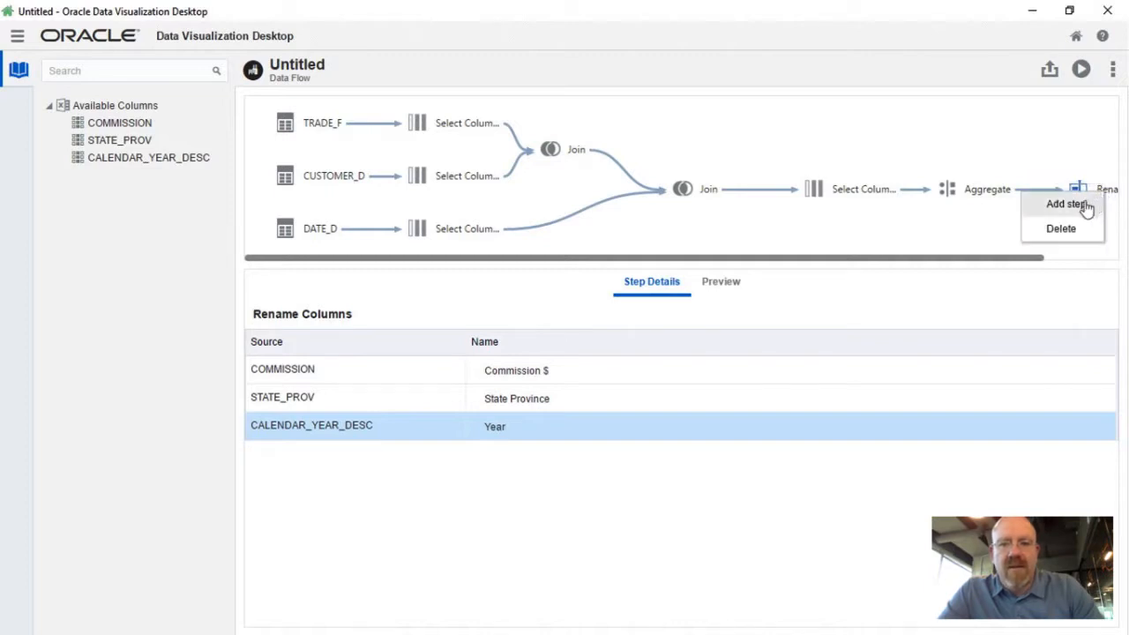
left_click(1084, 202)
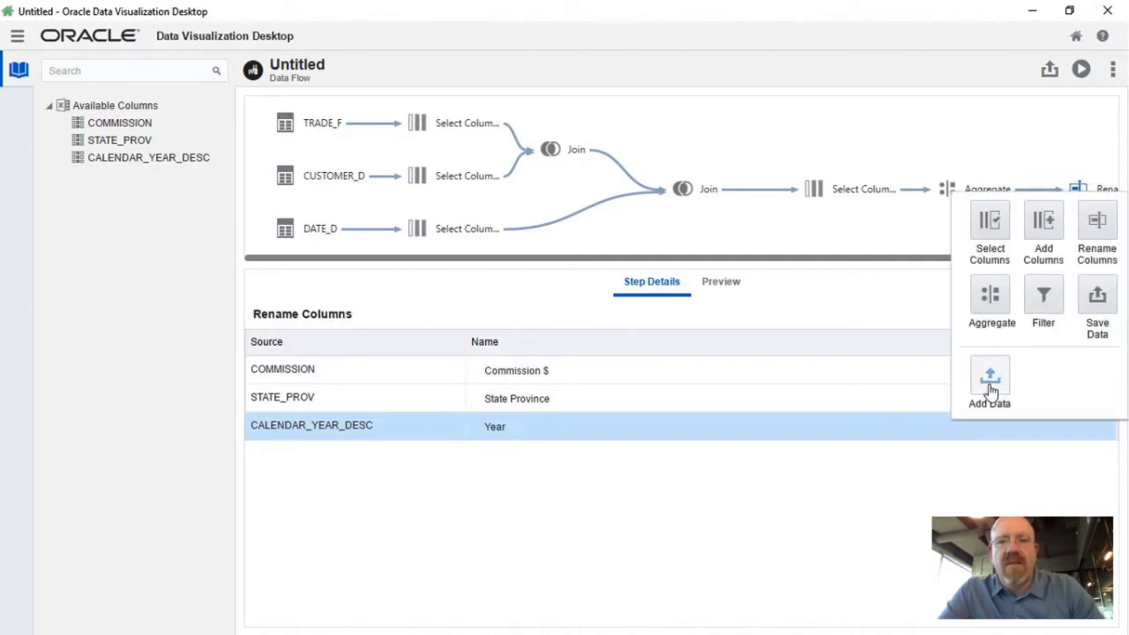
left_click(1098, 298)
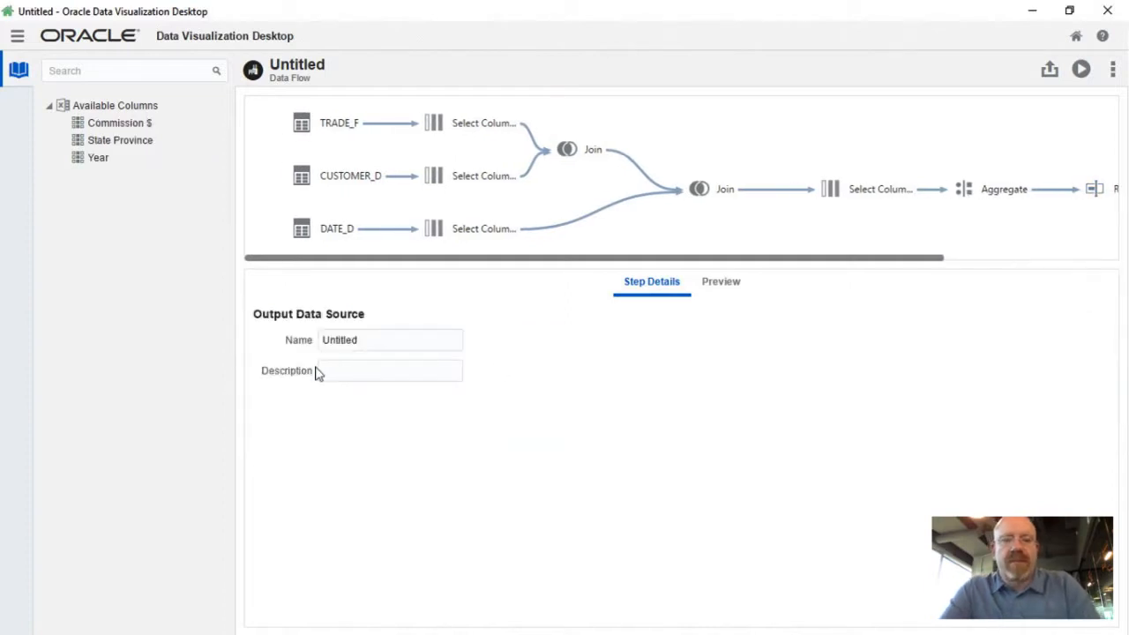
left_click(381, 343)
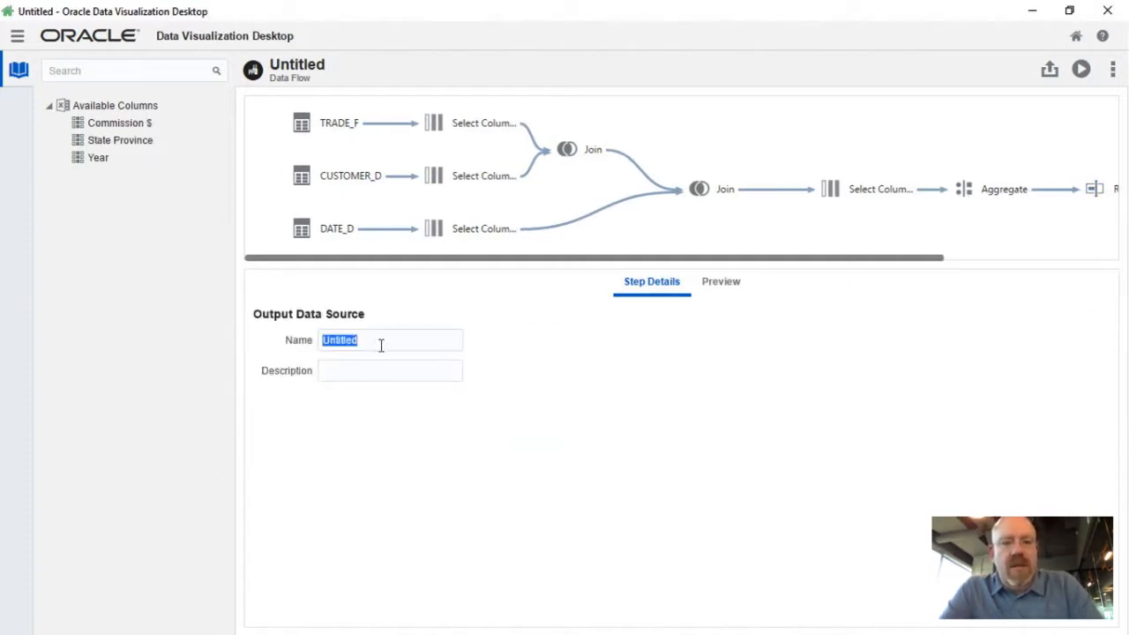
type("C")
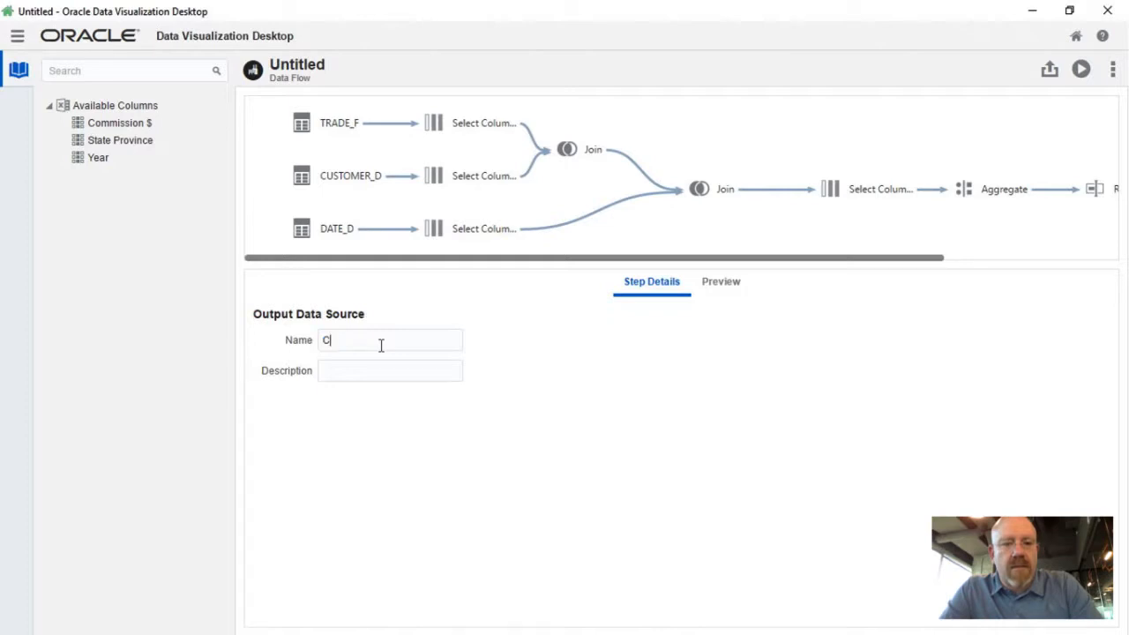
type("ommis")
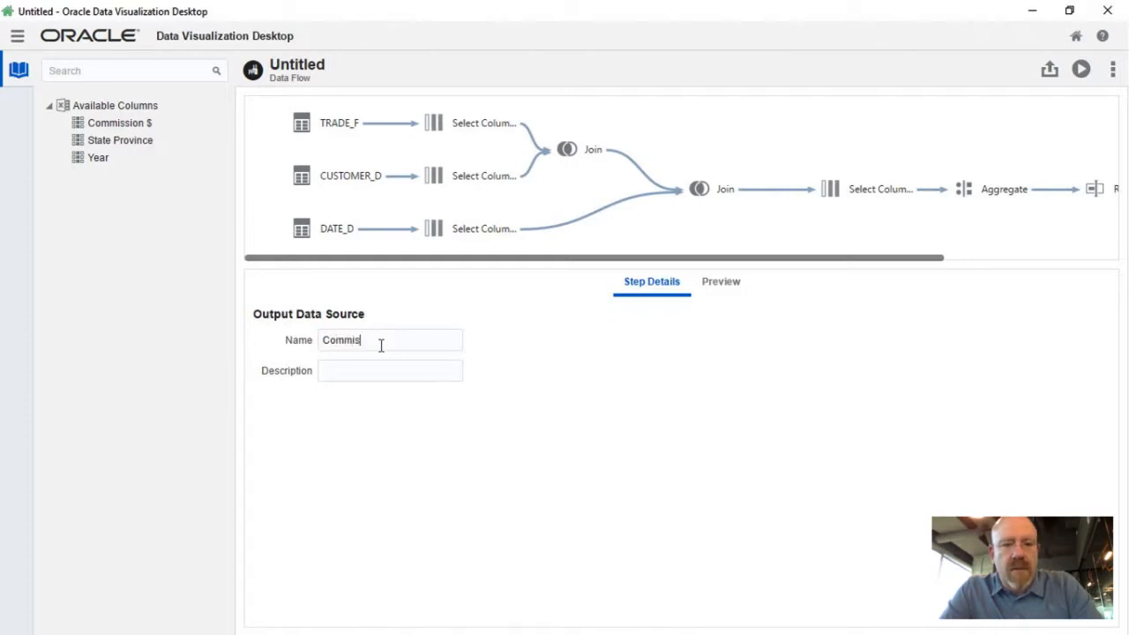
type("sions by Year State")
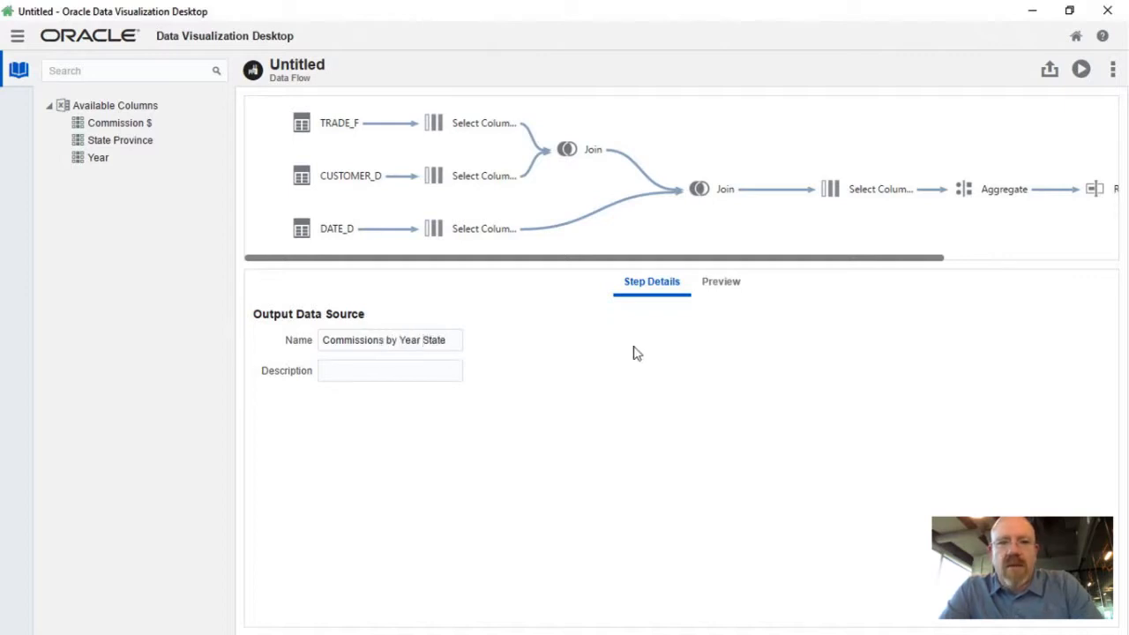
- Save the data flow as "Commissions by Year State" and run it
left_click(1049, 77)
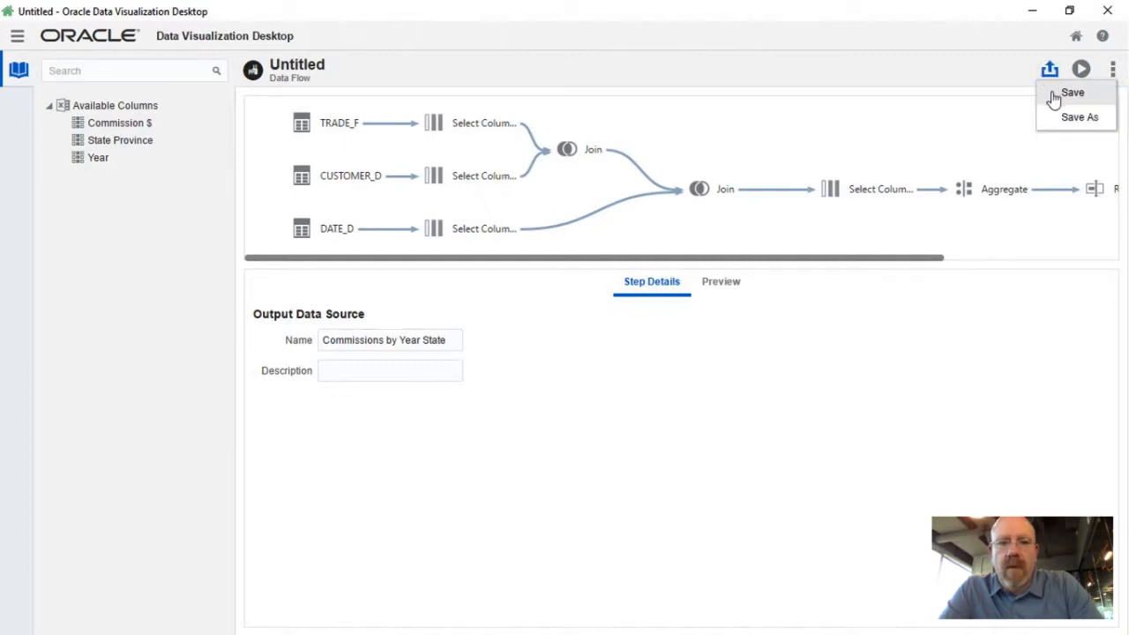
left_click(1052, 95)
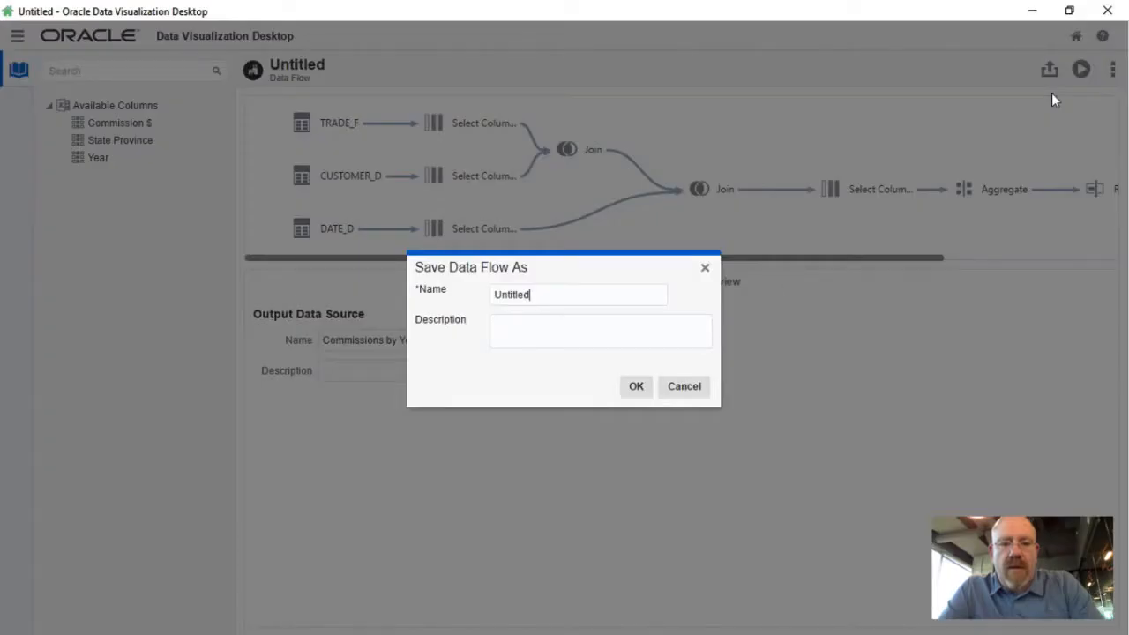
double_click(556, 293)
type("Commissions by Year Sta")
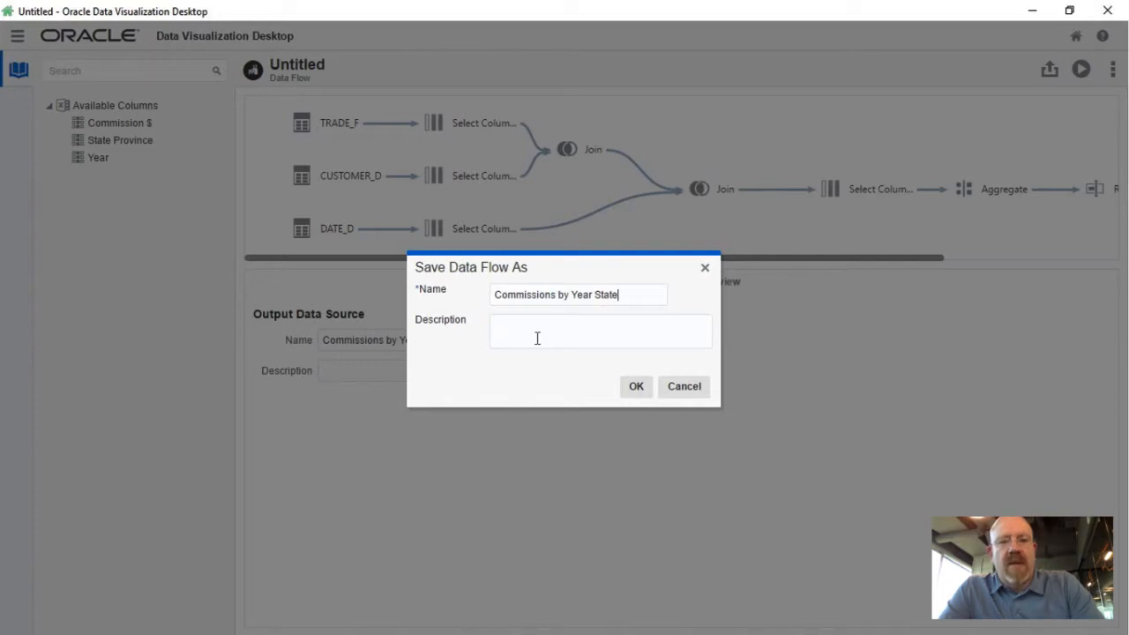
left_click(635, 388)
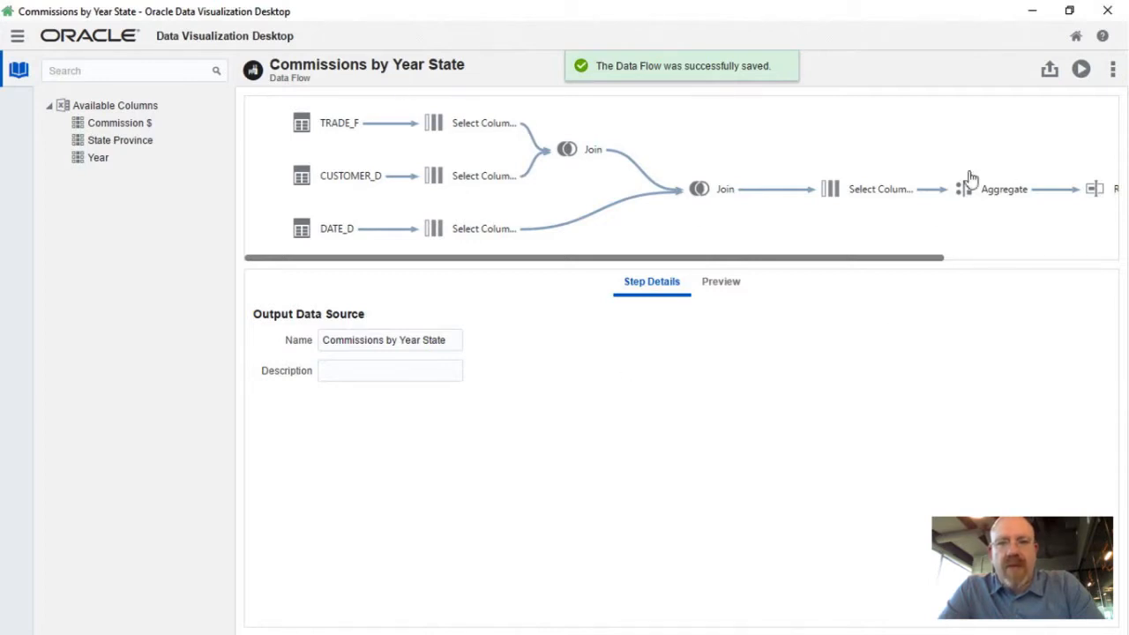
left_click(1083, 72)
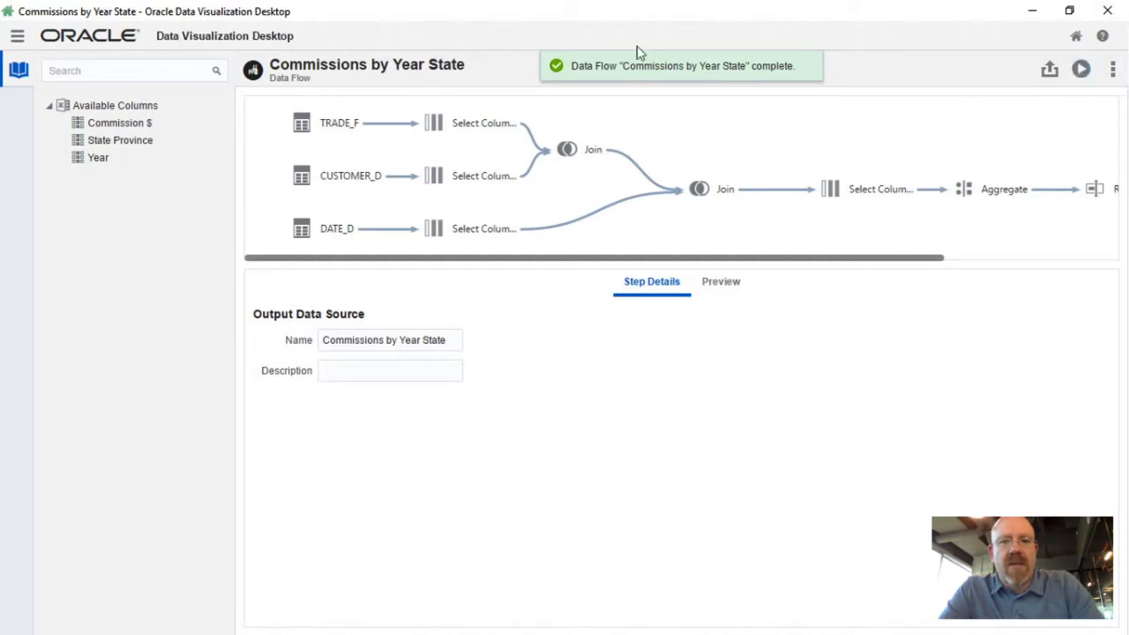
- Create a new project from the "Commissions by Year State" data source in the list of all data sources
mouse_move(718, 76)
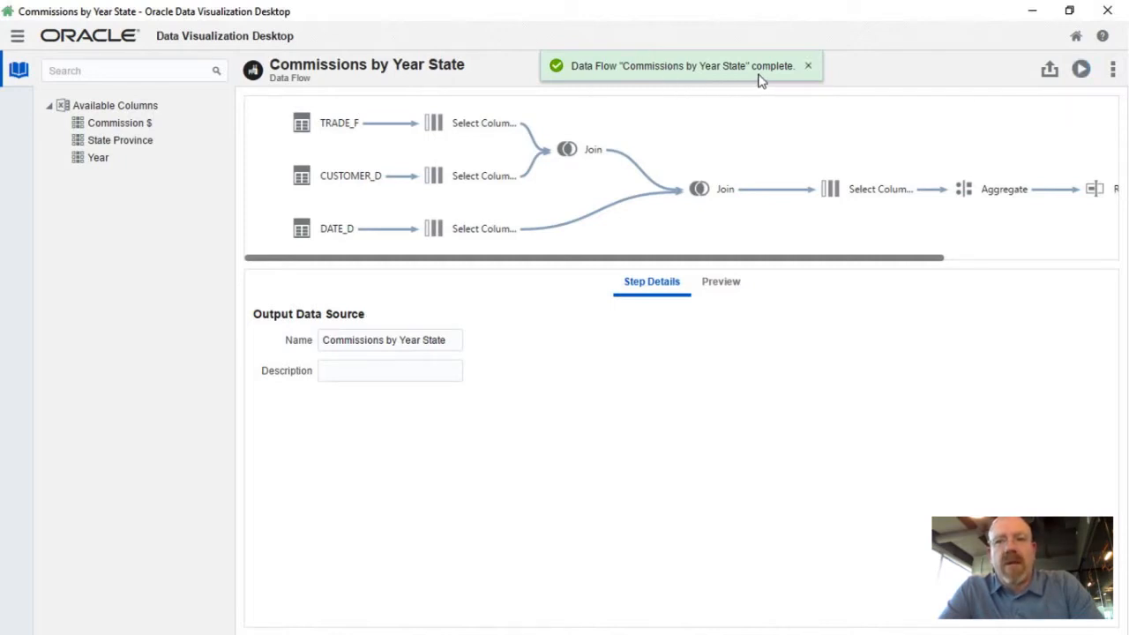
left_click(1074, 40)
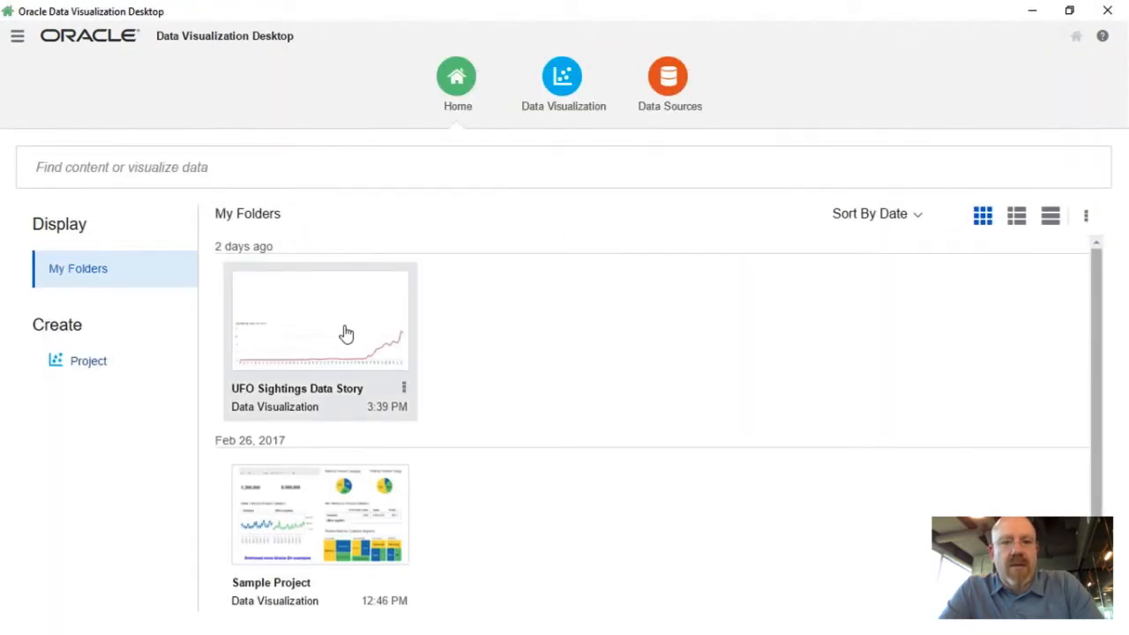
left_click(663, 96)
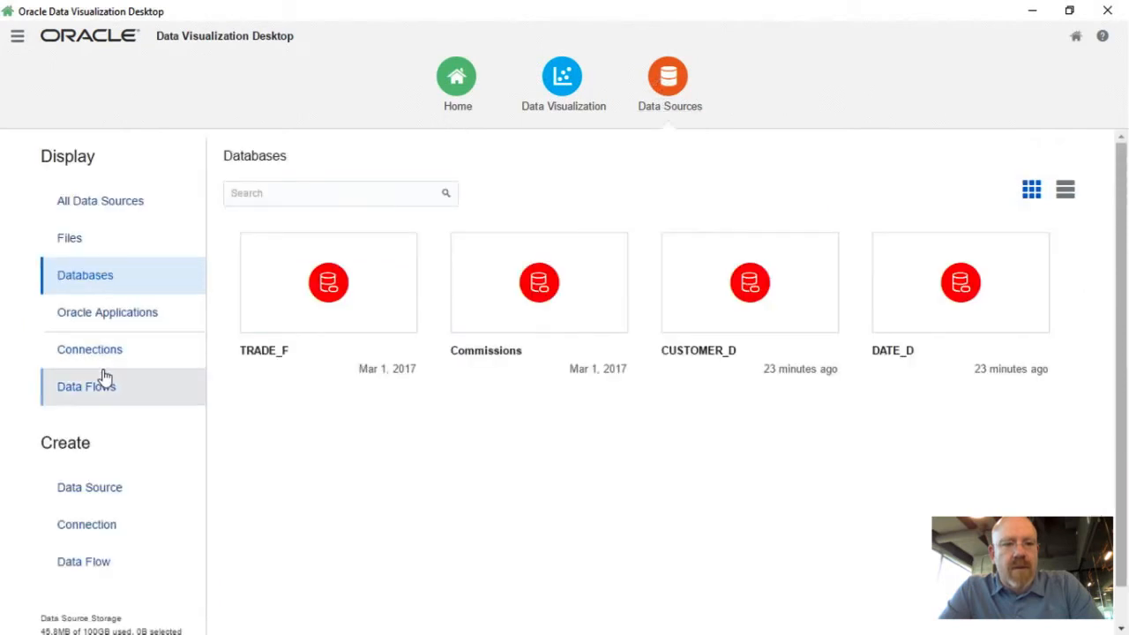
left_click(122, 200)
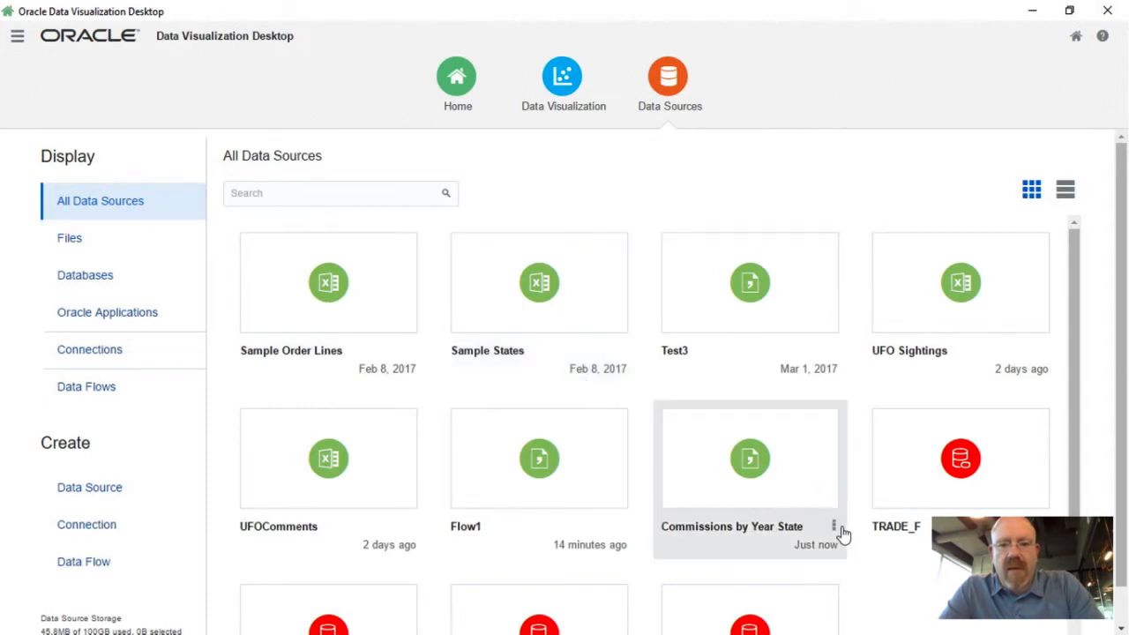
left_click(833, 526)
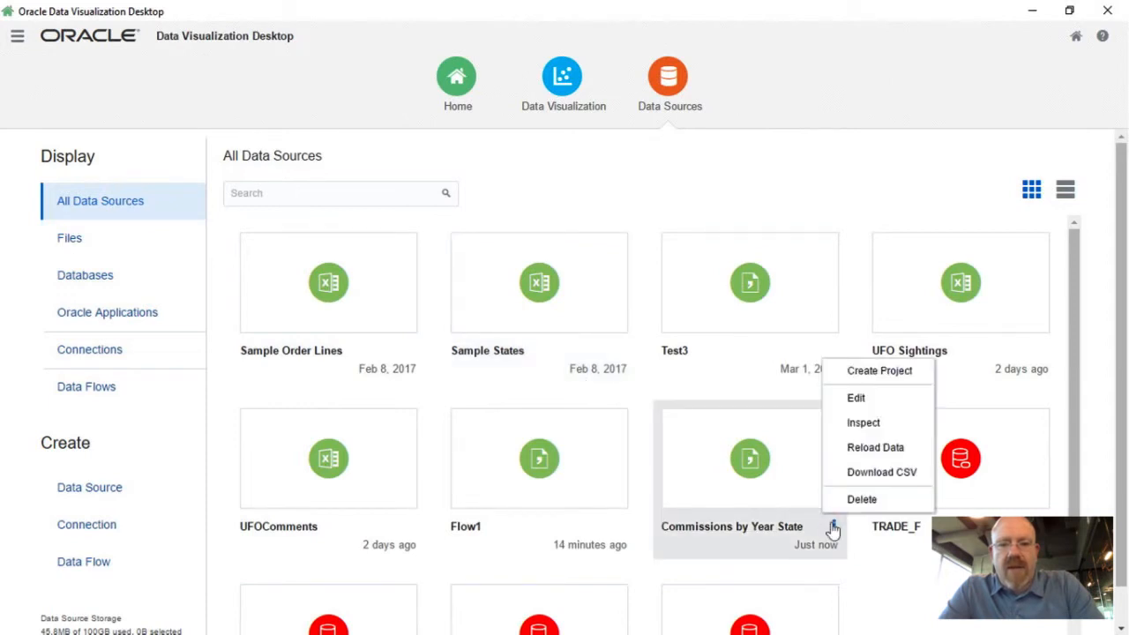
left_click(862, 373)
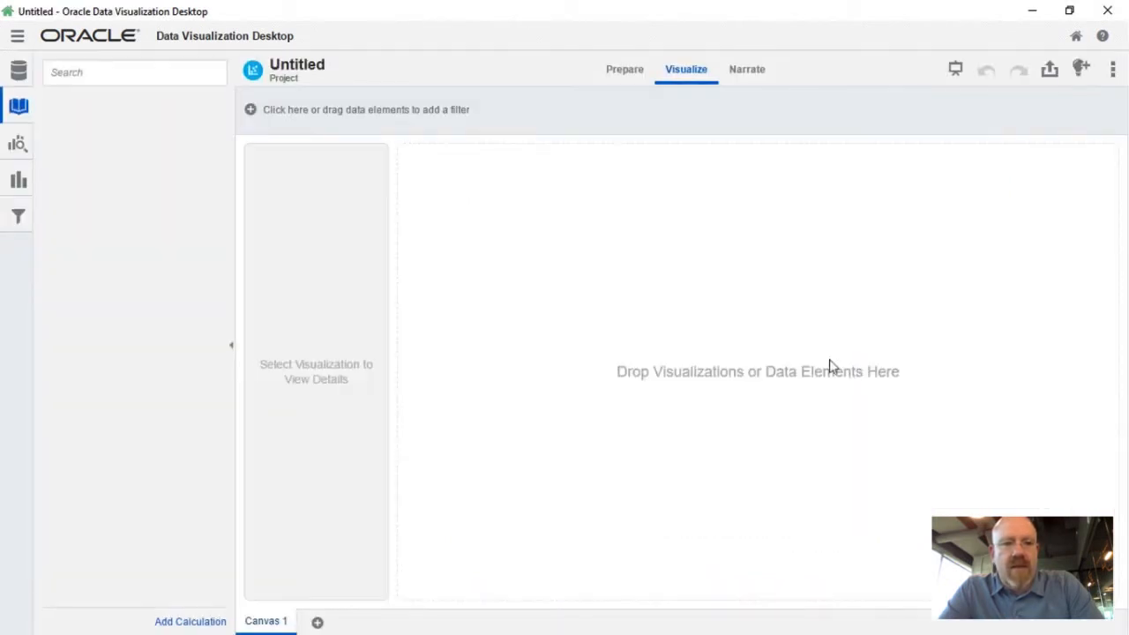
- Create the best visualization from State Province, Year and Commission $, and swap its roles so Year is the category and State Province the color
left_click(101, 124)
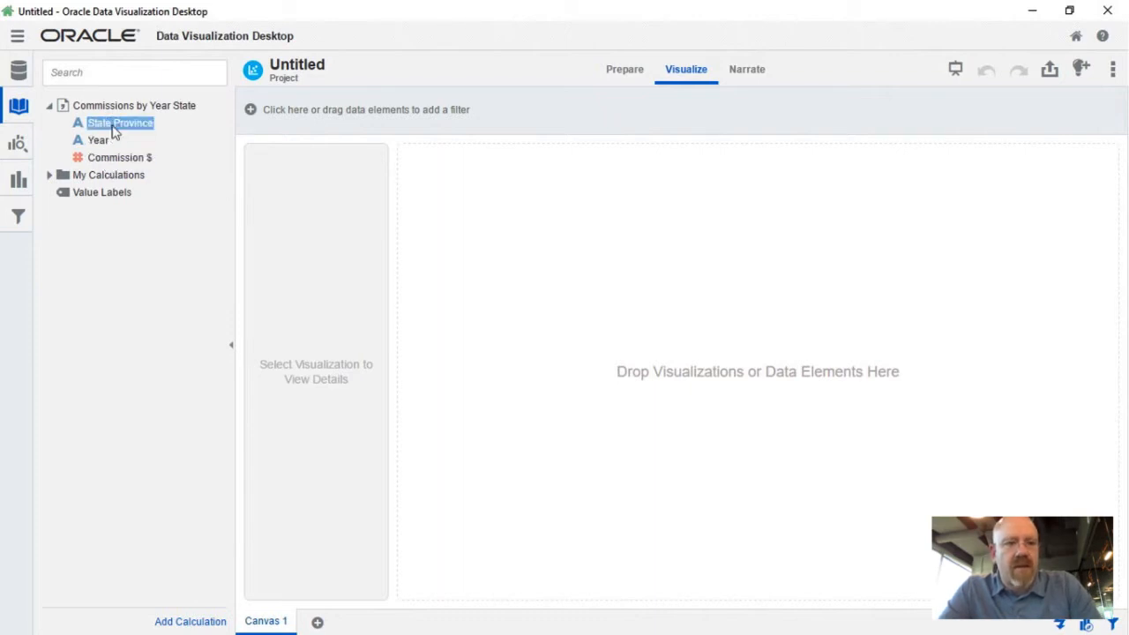
left_click(99, 141, "ctrl")
left_click(101, 157, "ctrl")
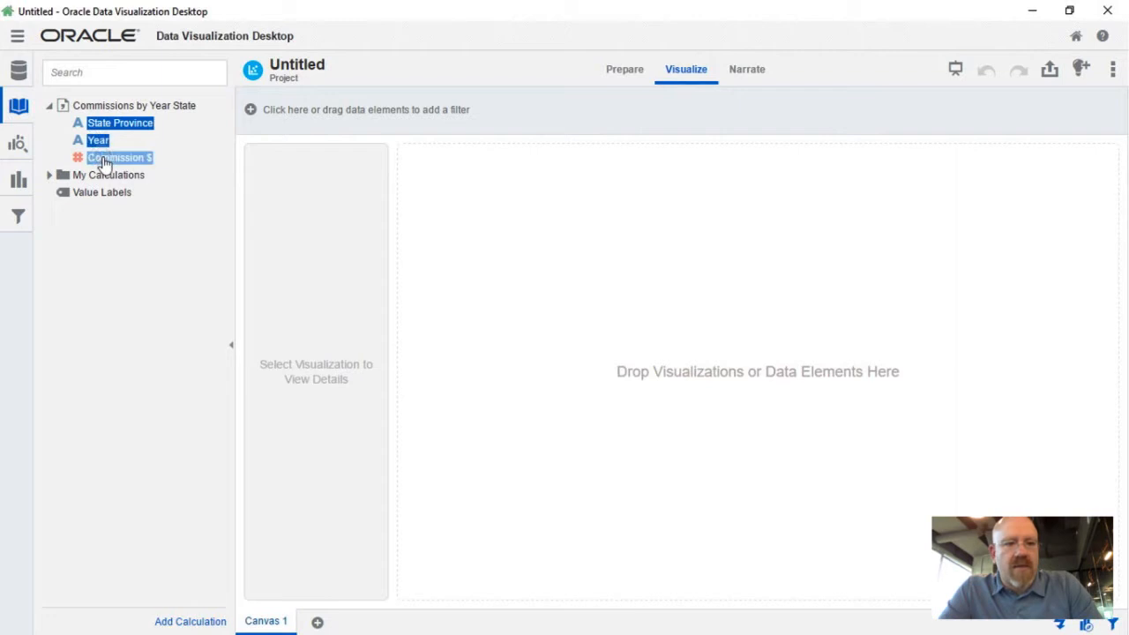
right_click(102, 158)
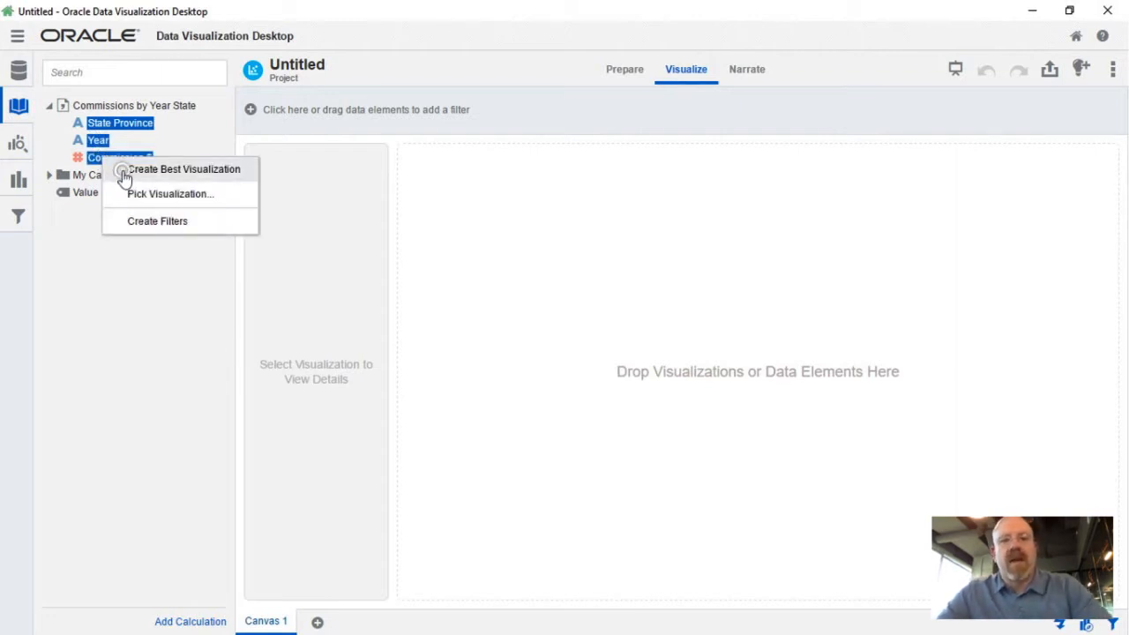
left_click(124, 177)
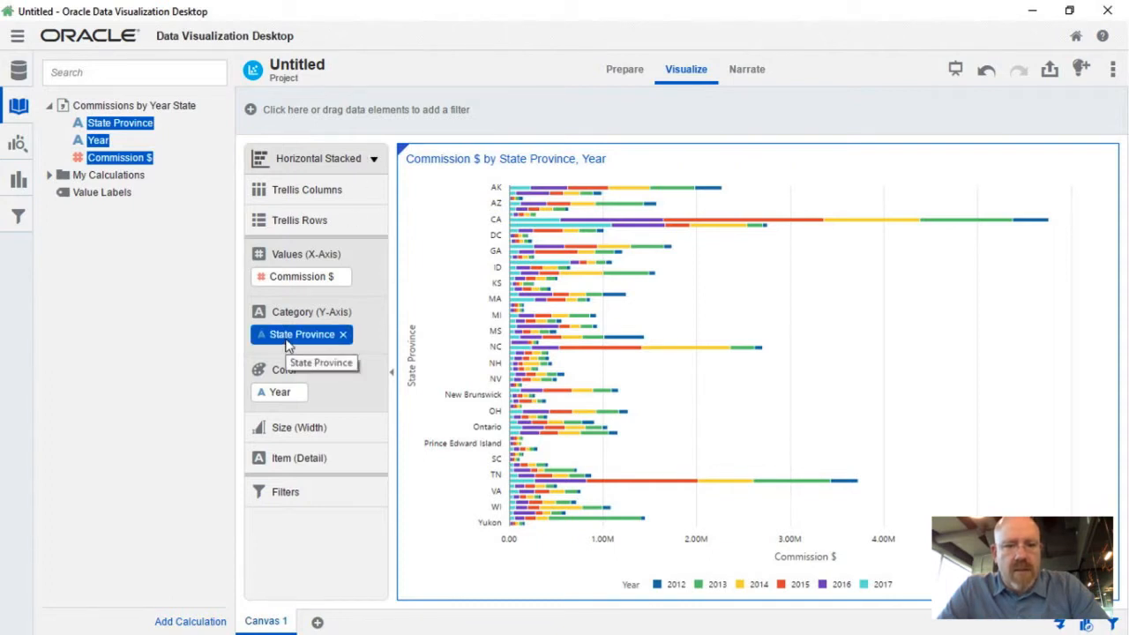
left_click_drag(287, 342, 271, 397)
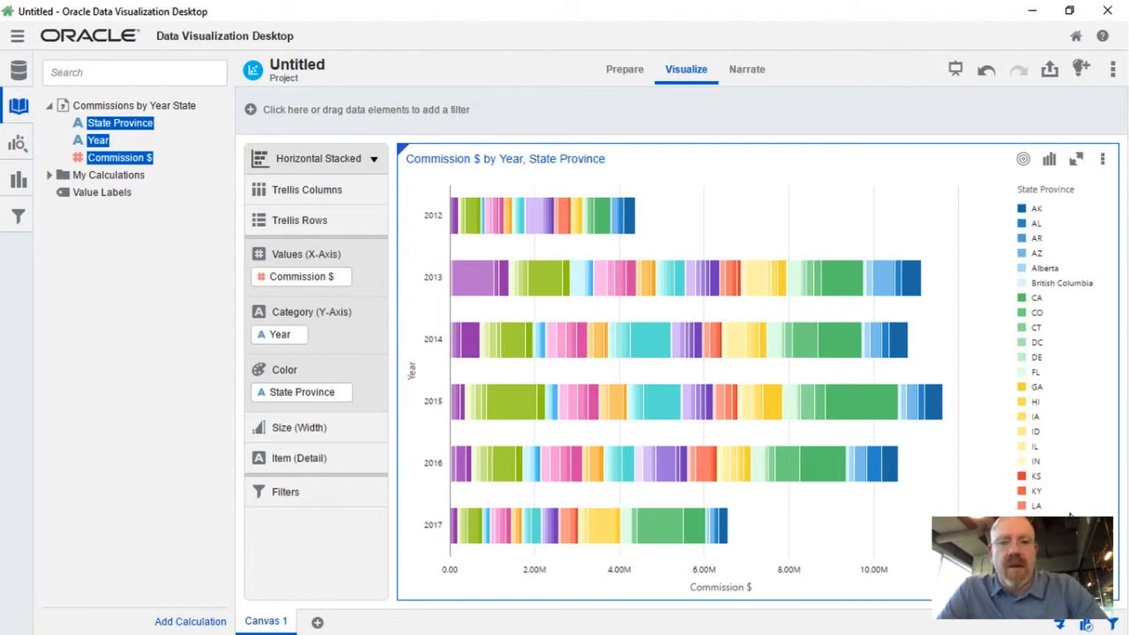
- Leave the project and run the "Commissions by Year State" data flow again from the list of saved data flows
left_click(1076, 39)
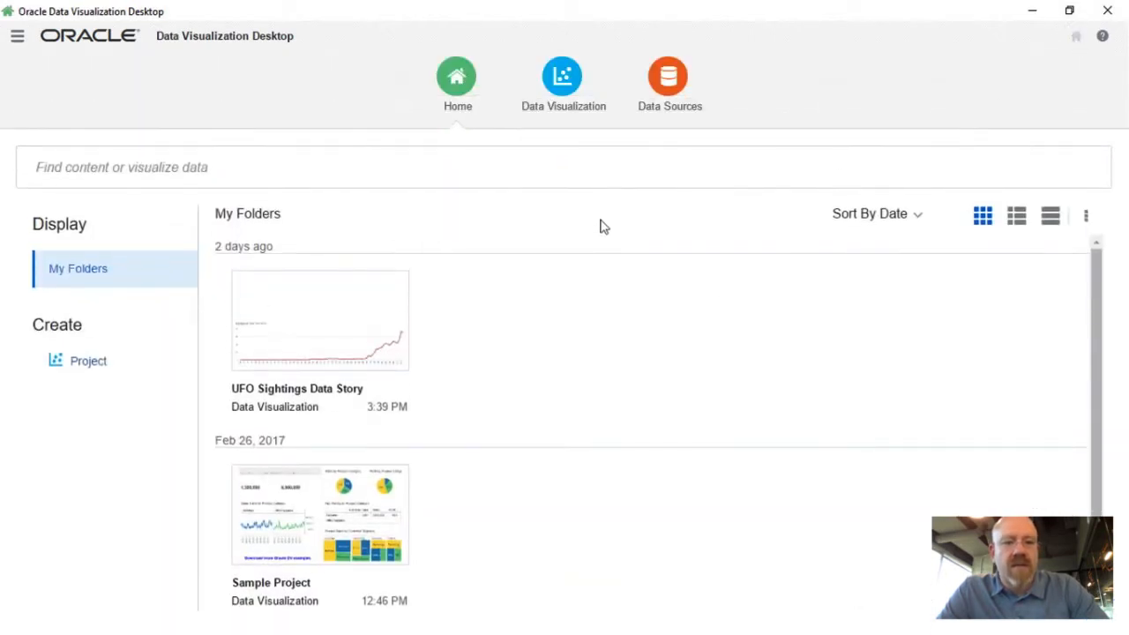
left_click(668, 84)
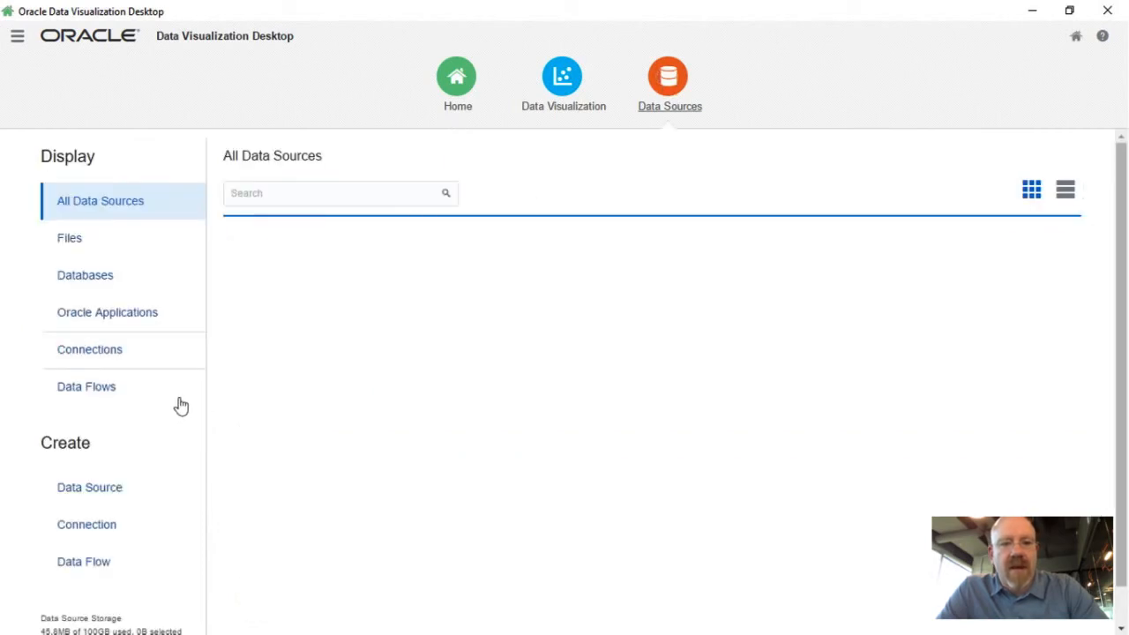
left_click(95, 392)
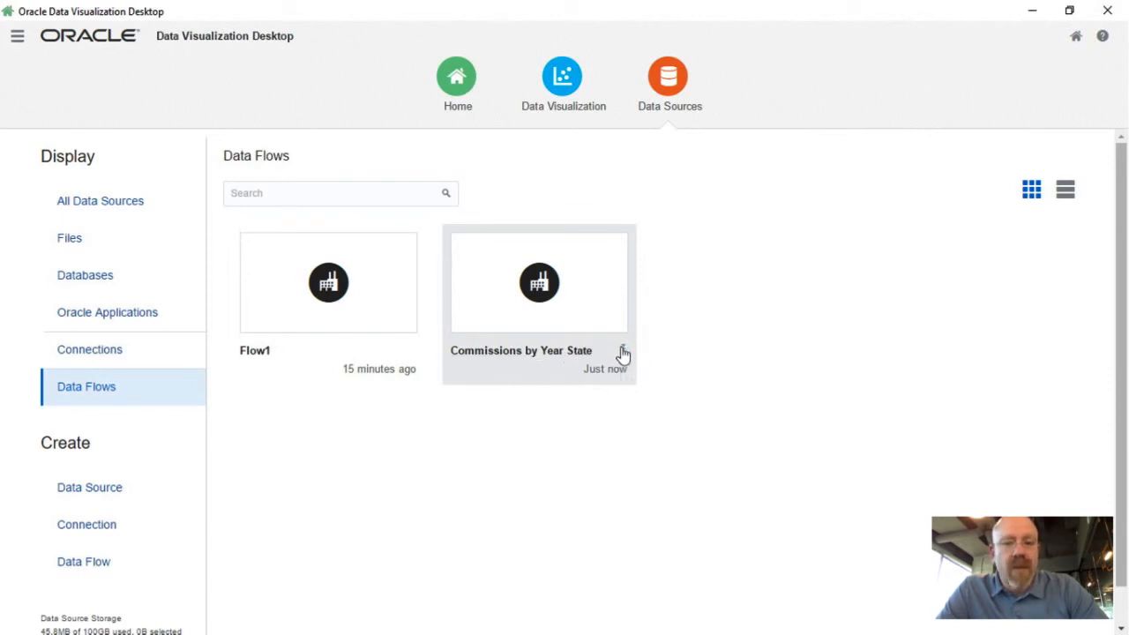
left_click(623, 351)
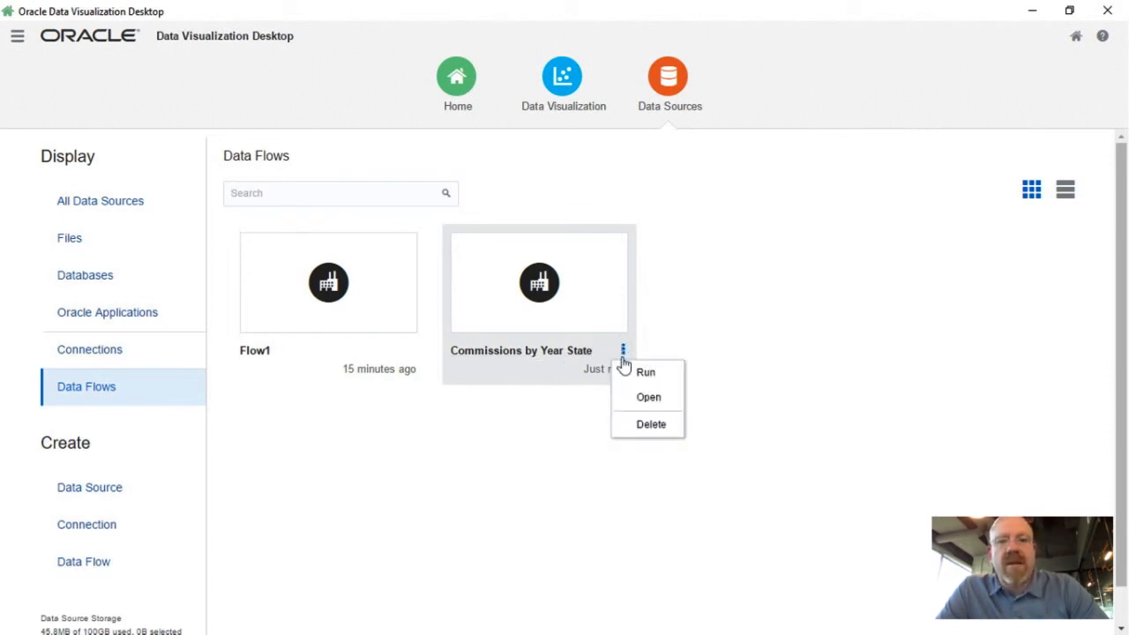
left_click(627, 373)
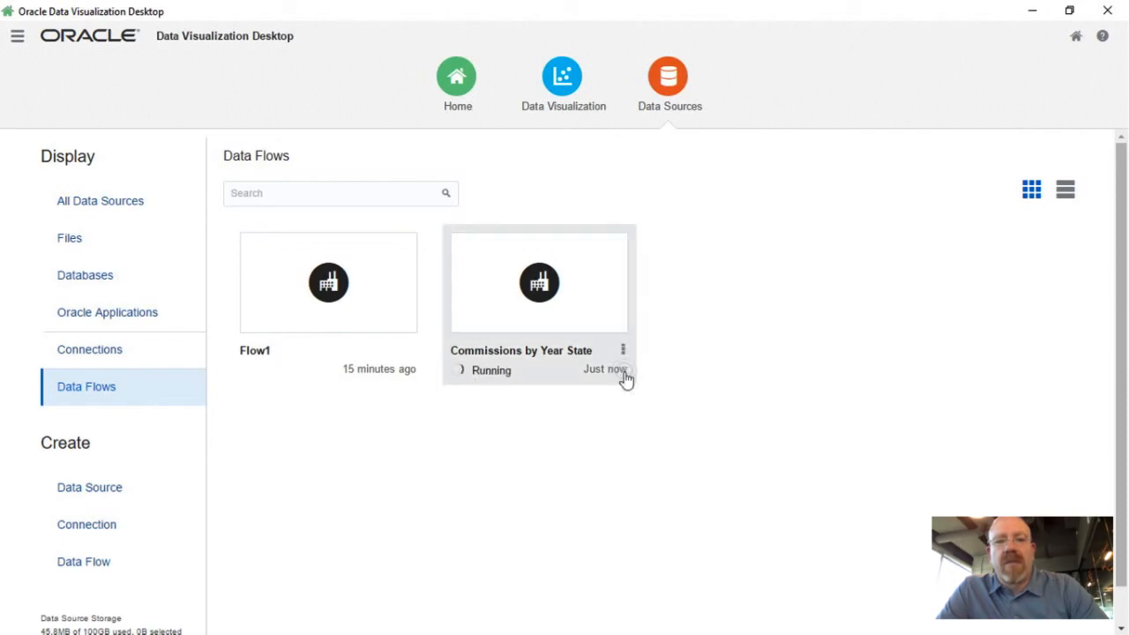